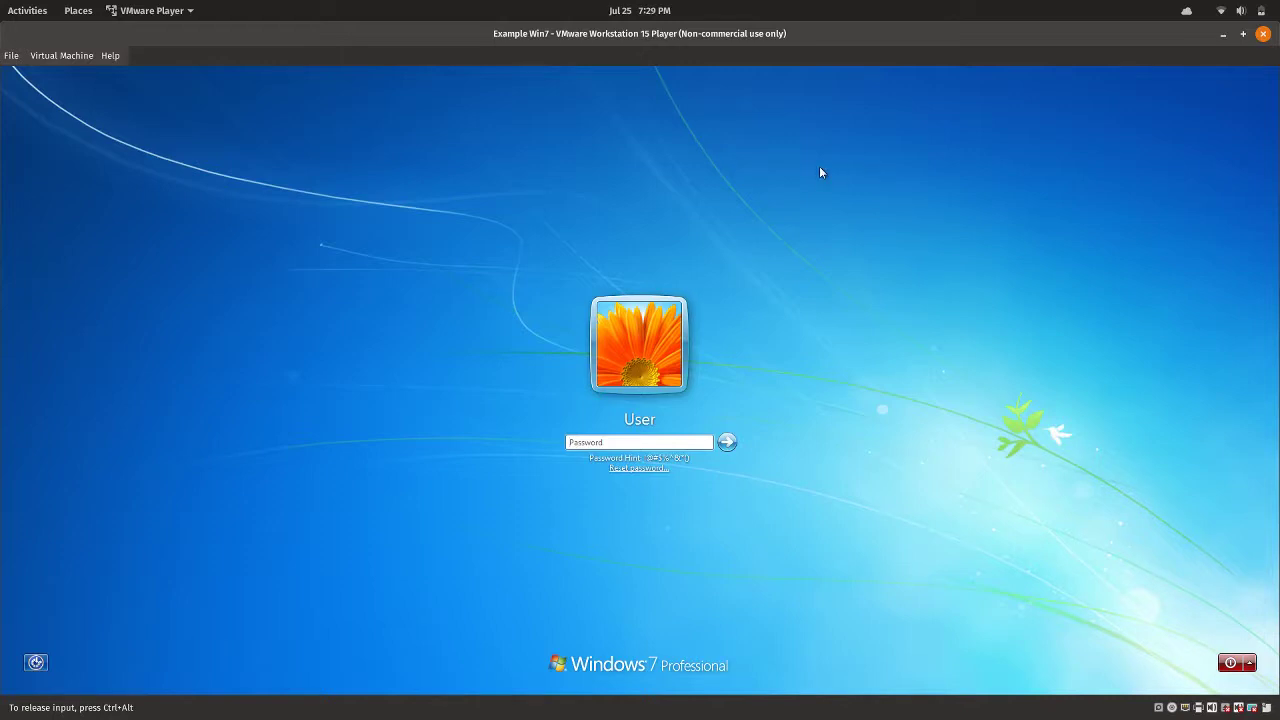
Try logging in with a guessed Windows password, then browse the installed applications
type("******")
key("Return")
key("Return")
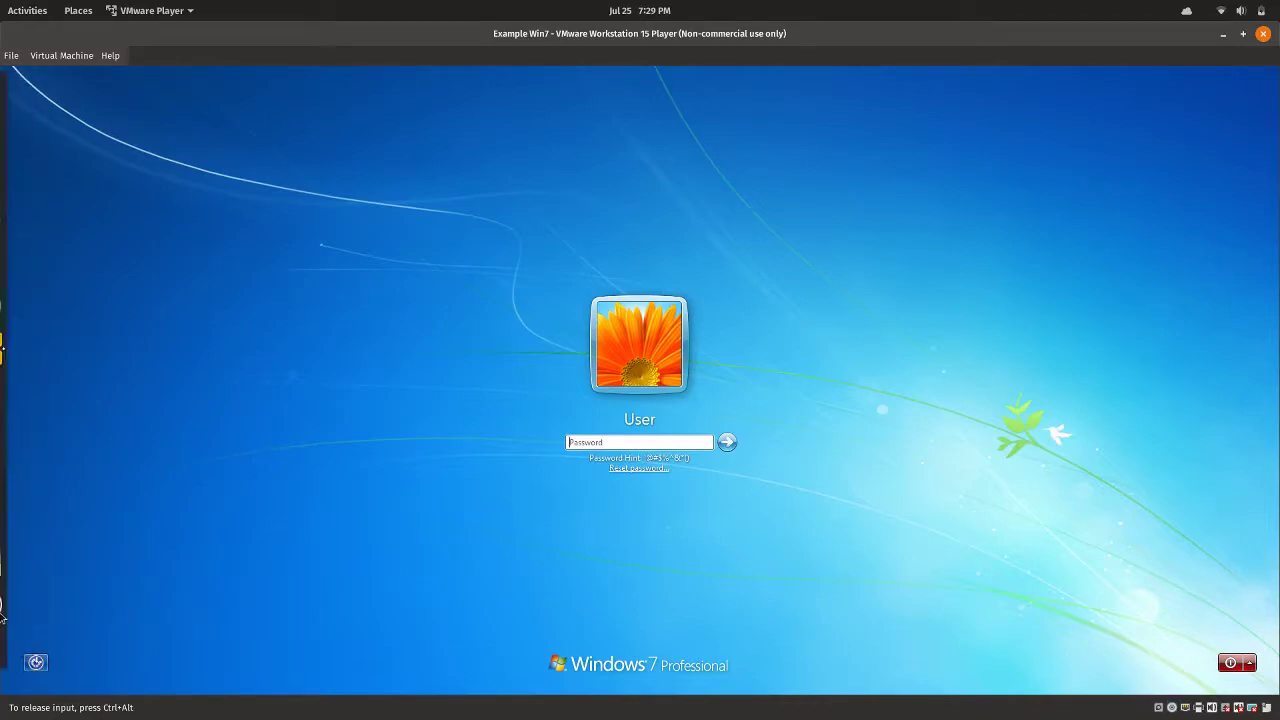
mouse_move(2, 652)
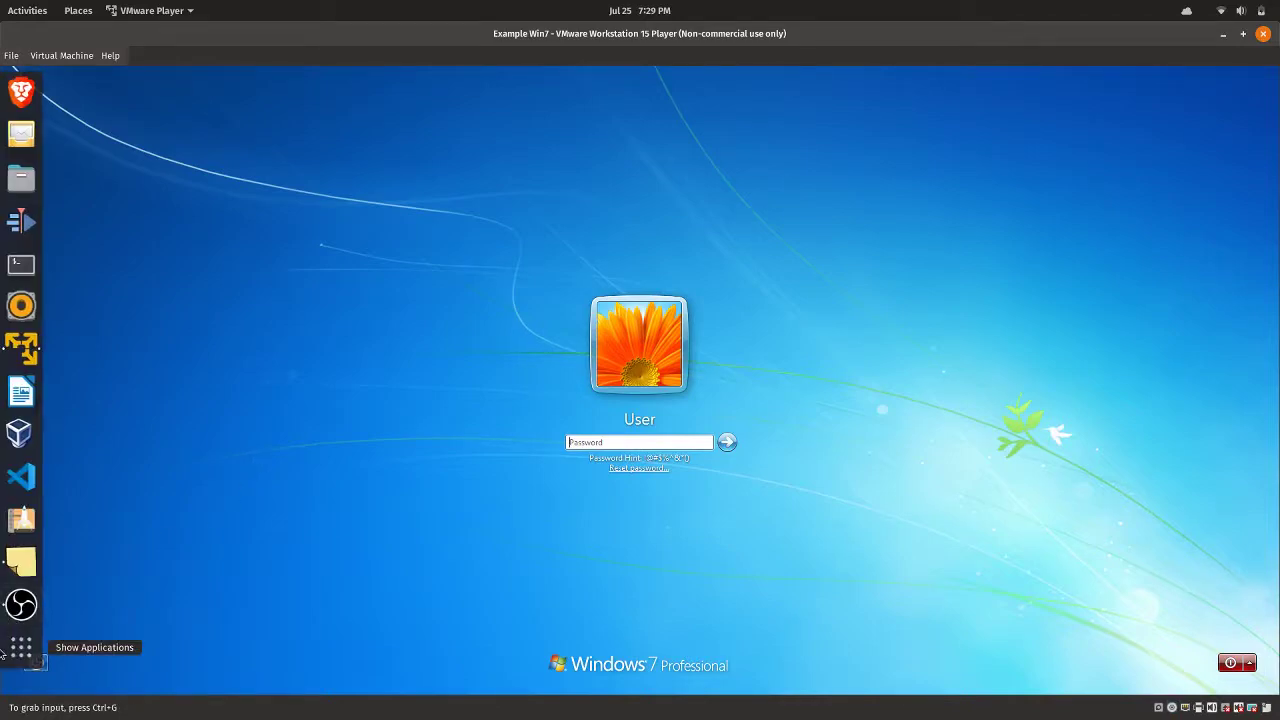
left_click(3, 652)
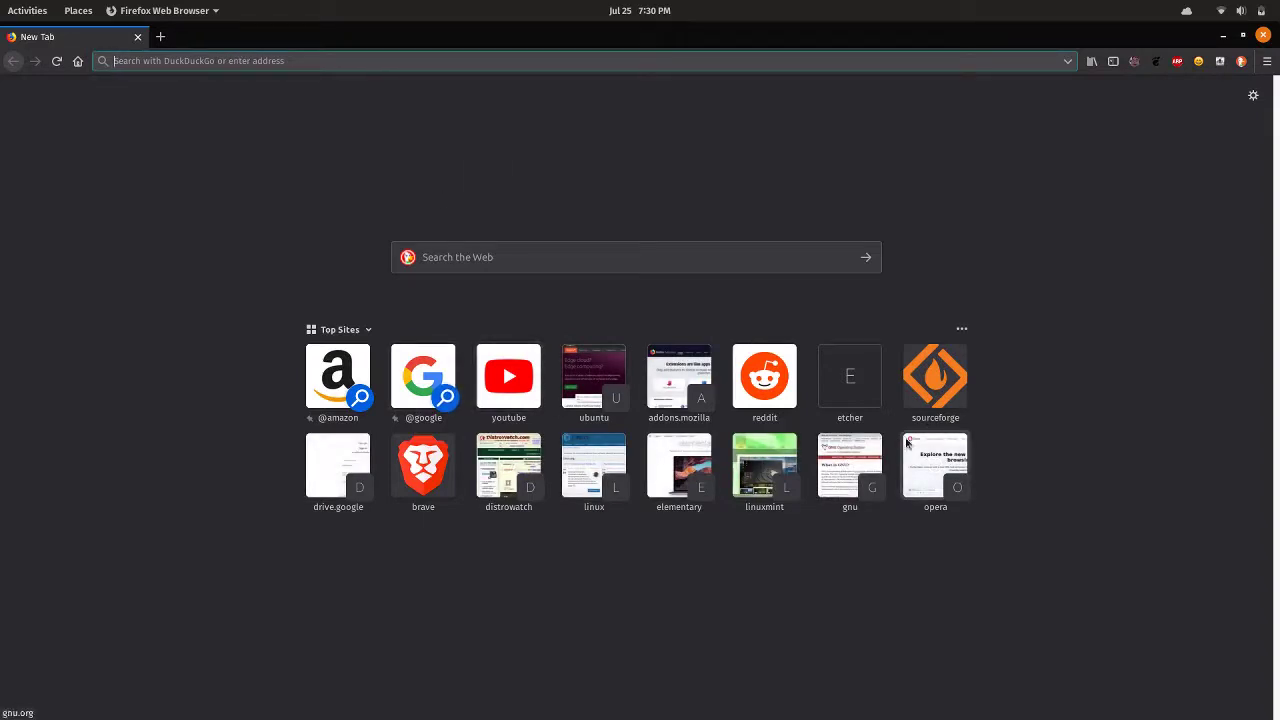
Start downloading rescatux-0.71-beta7.iso from the Rescatux SourceForge files, then close that tab
left_click(938, 385)
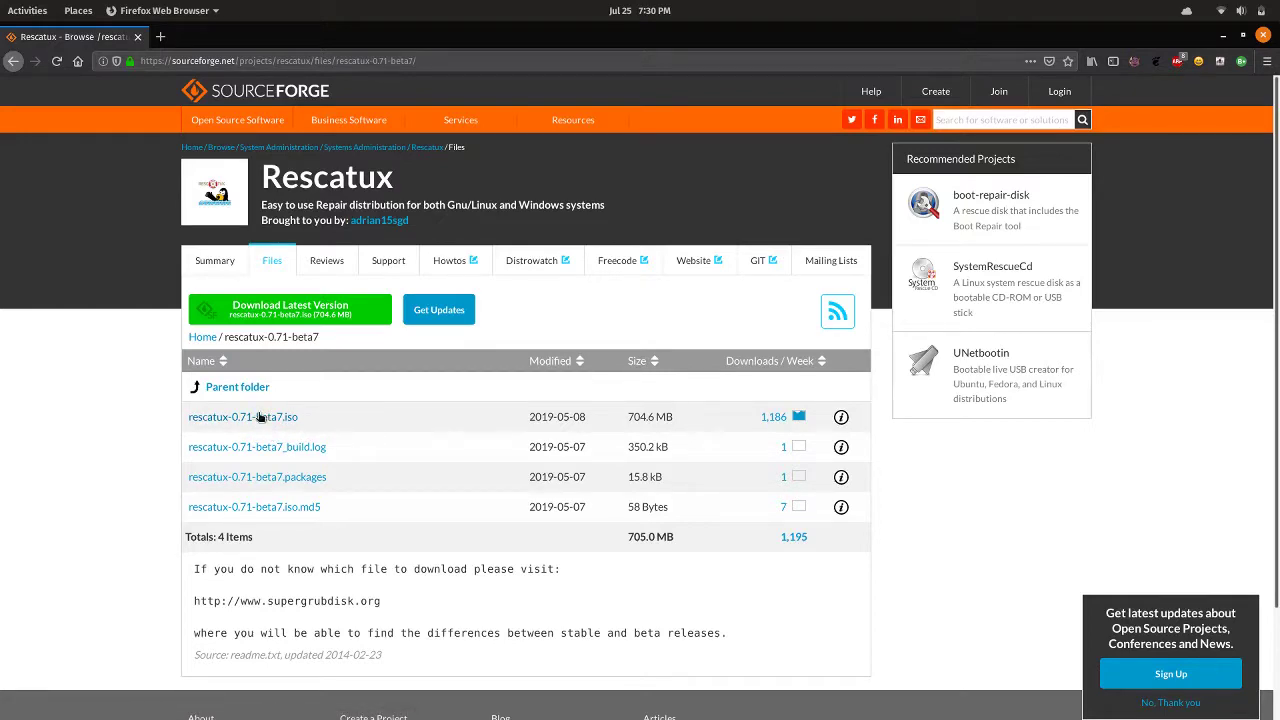
left_click(258, 416)
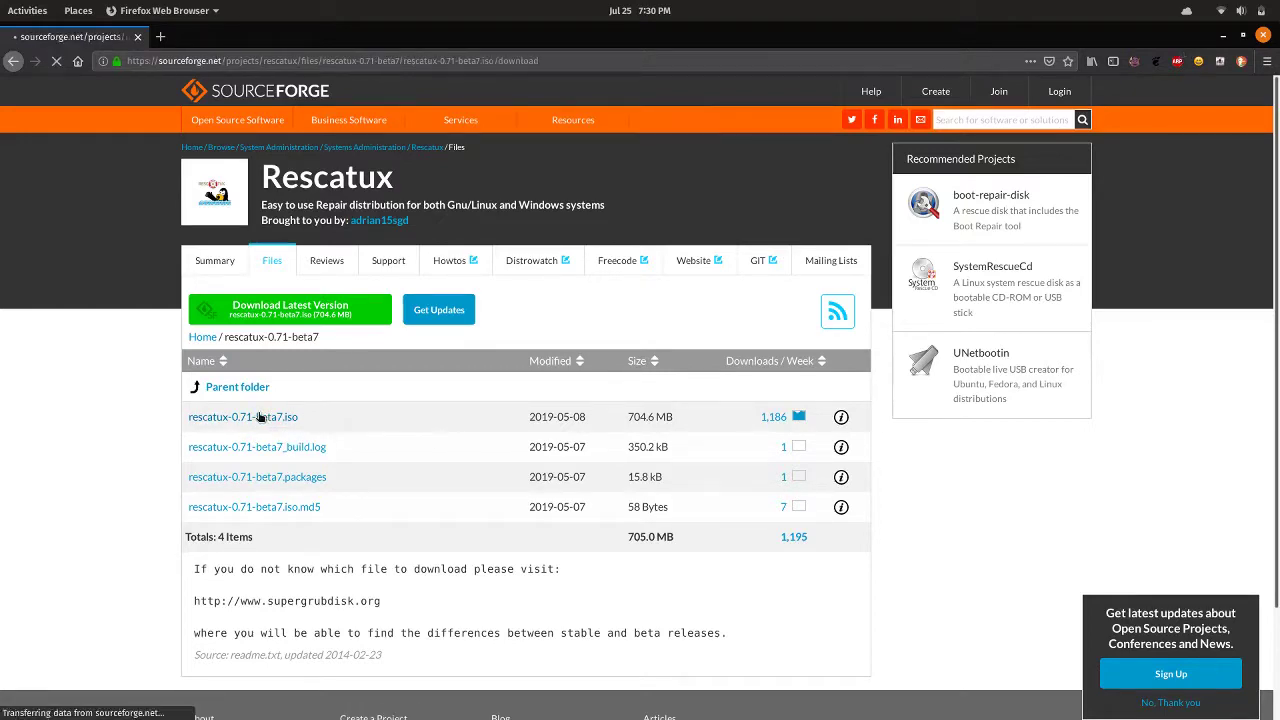
left_click(160, 36)
left_click(137, 36)
Quit Firefox and return to the Example Win7 VM's login screen in VMware Player
left_click(142, 11)
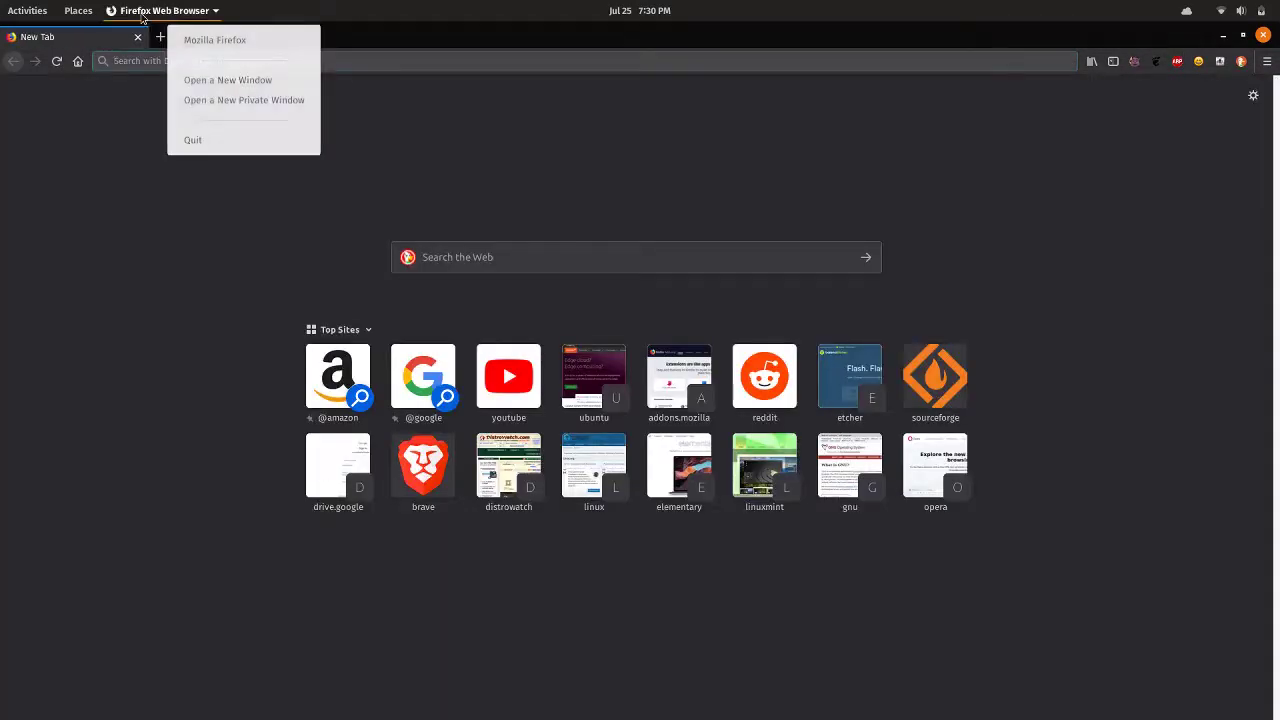
left_click(197, 138)
left_click(70, 56)
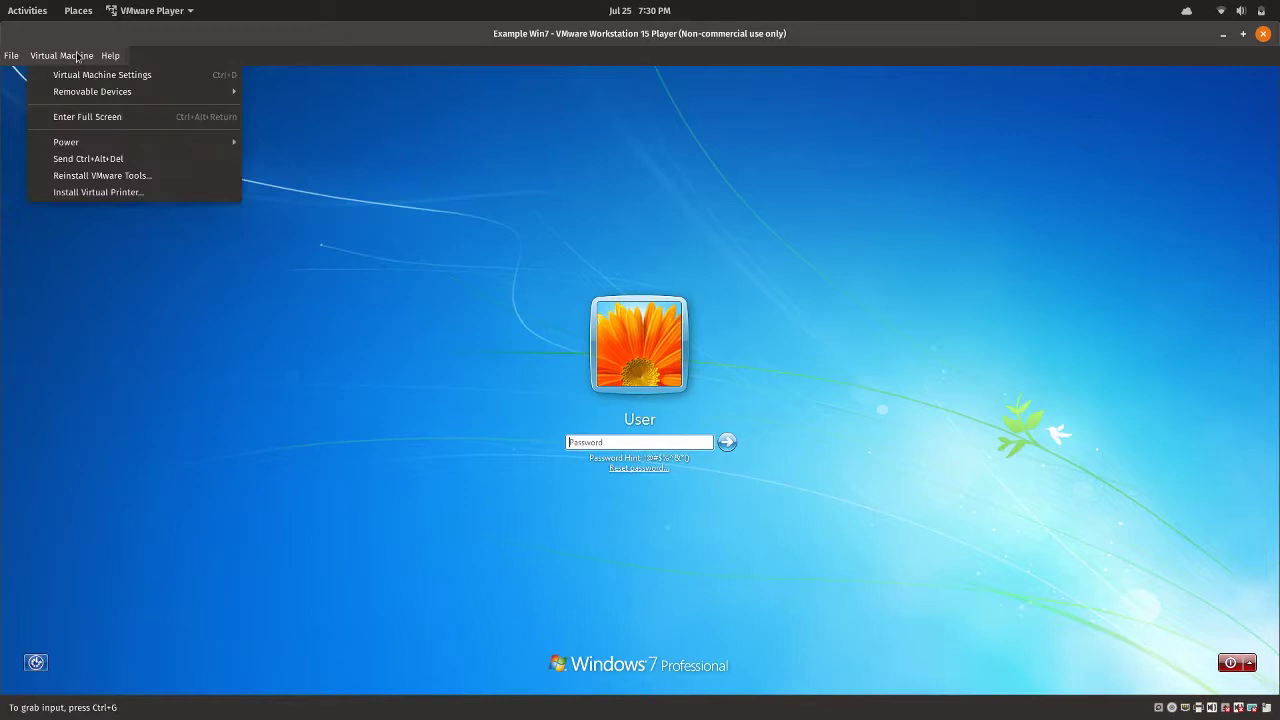
left_click(67, 54)
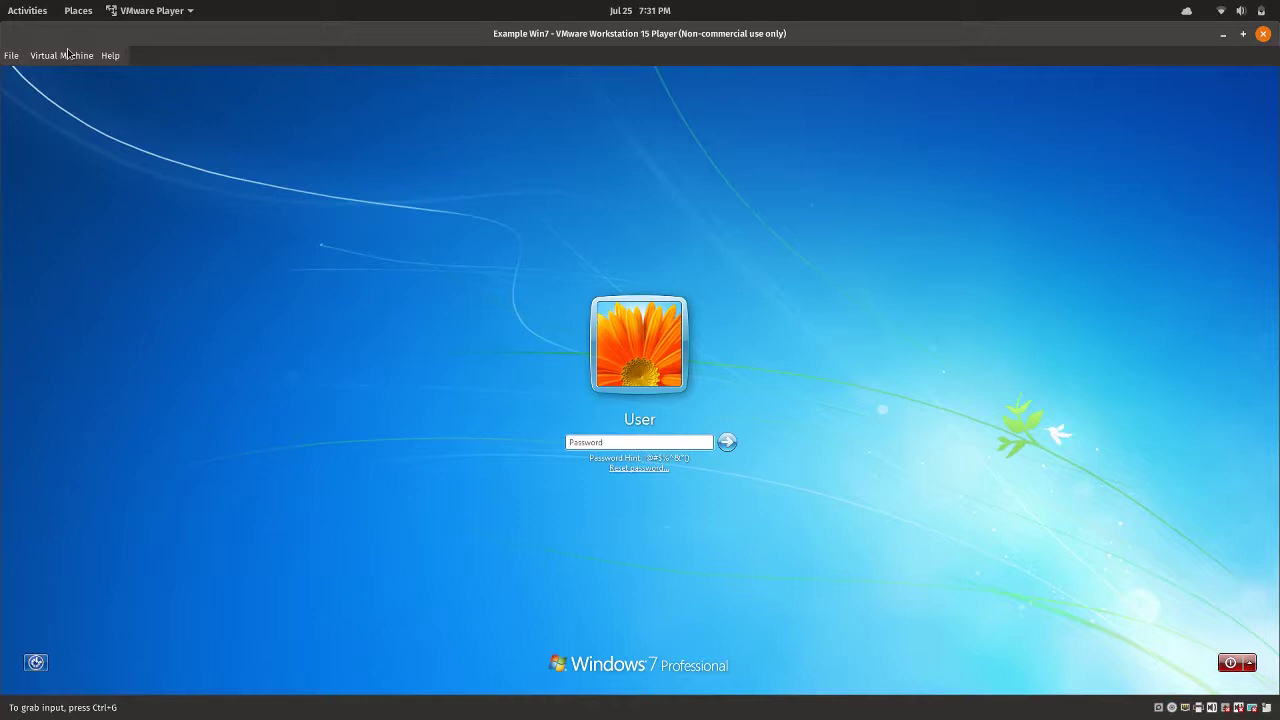
Restart the Windows 7 VM from the login screen's power options
left_click(1249, 664)
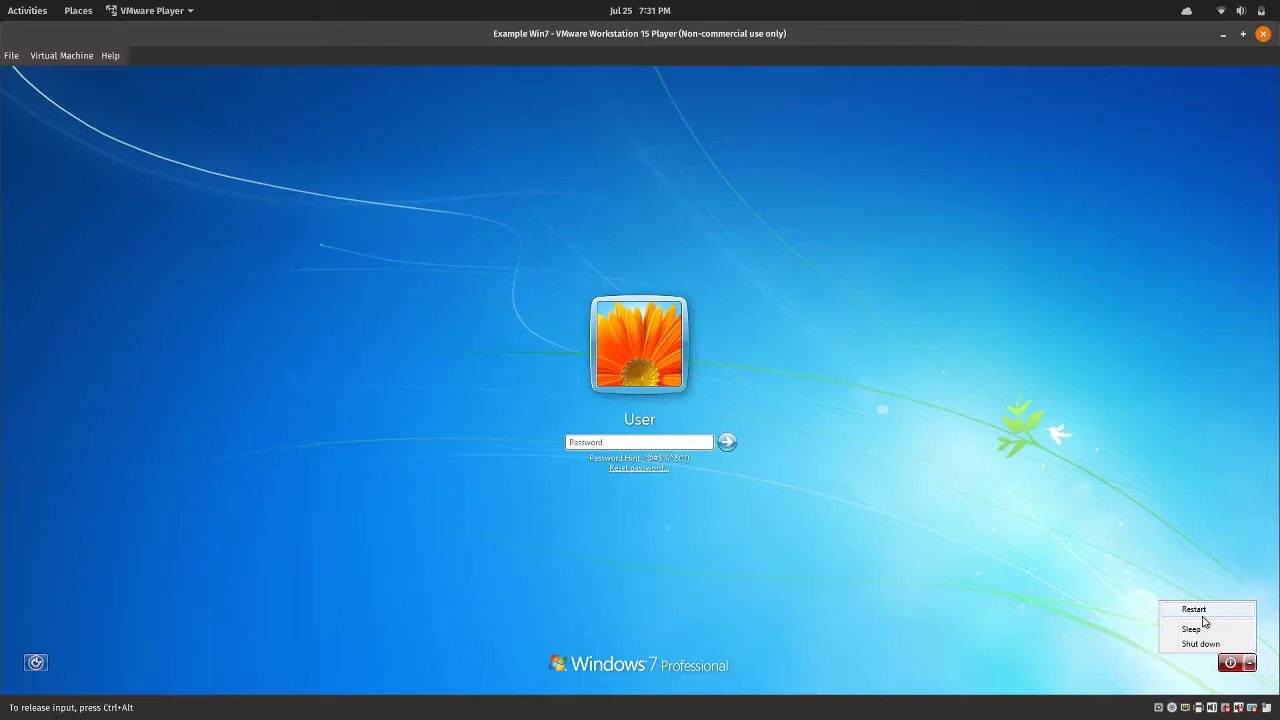
left_click(1203, 614)
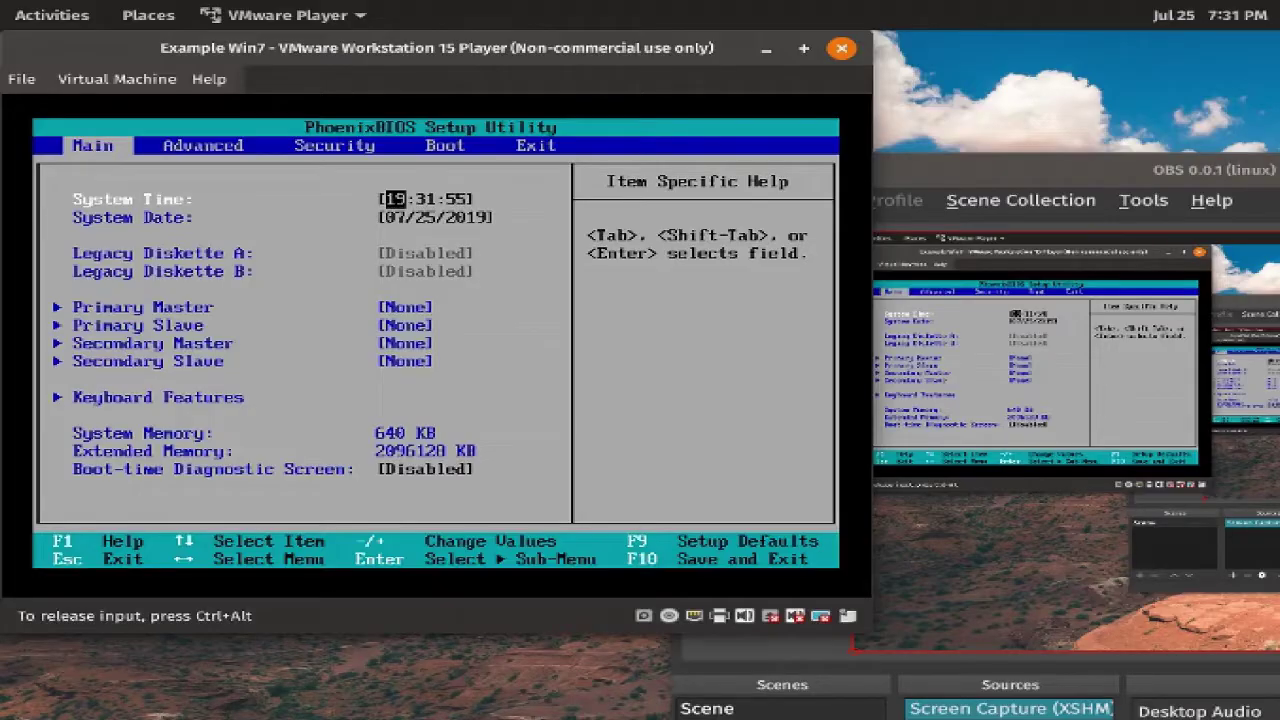
Move through the PhoenixBIOS Setup tabs to the Boot order page
key("Right")
key("Left")
key("Right")
key("Right")
key("Right")
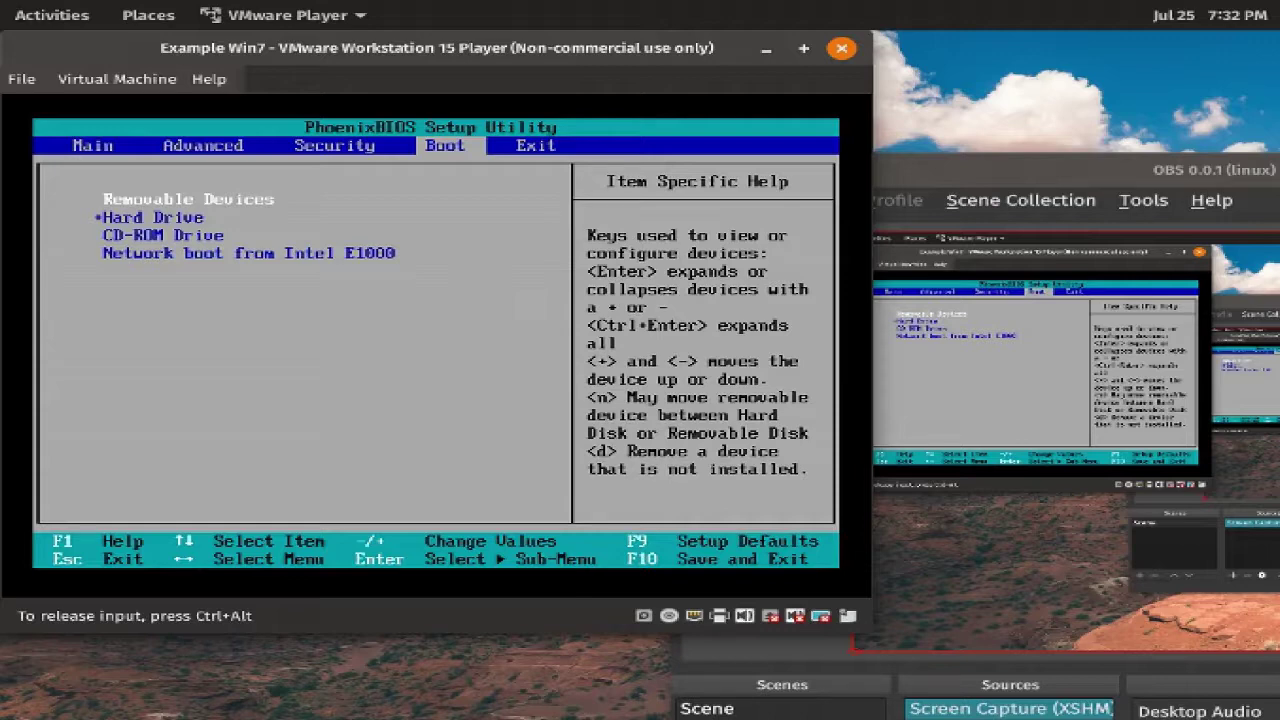
Raise CD-ROM Drive to the top of the boot order and request save-and-exit with F10
key("Down")
key("Down")
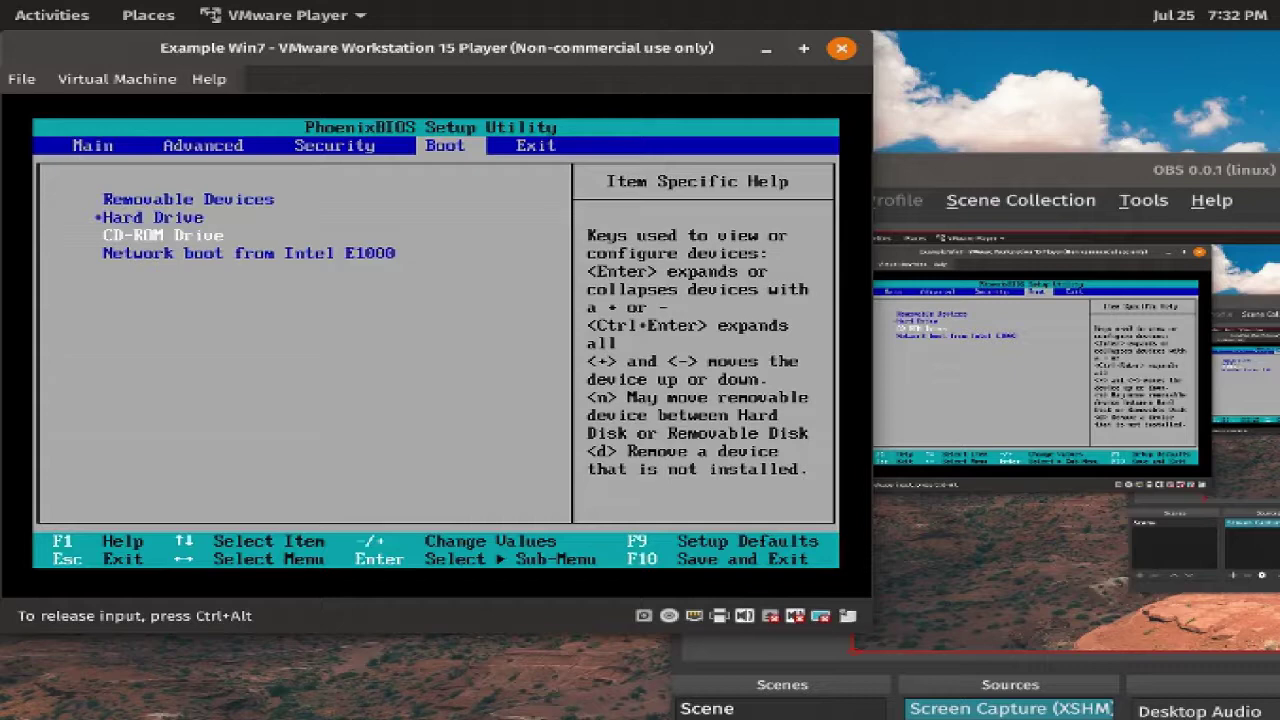
key("plus")
key("plus")
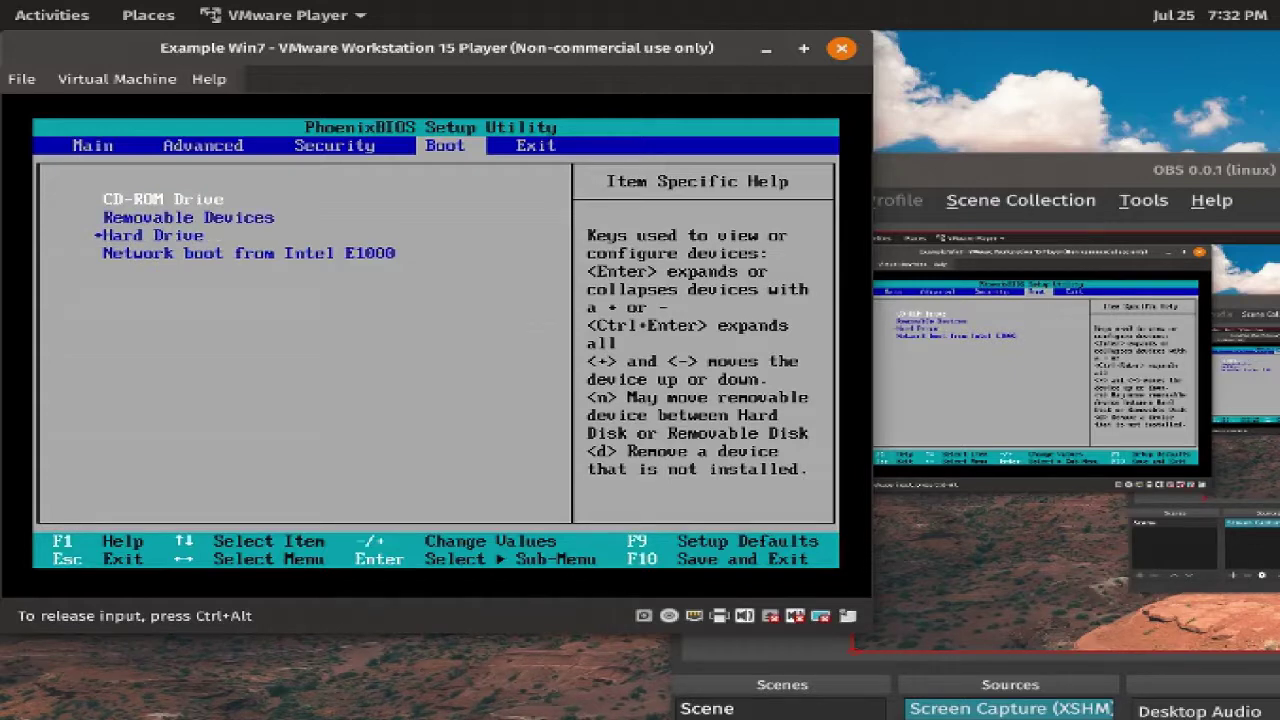
key("Down")
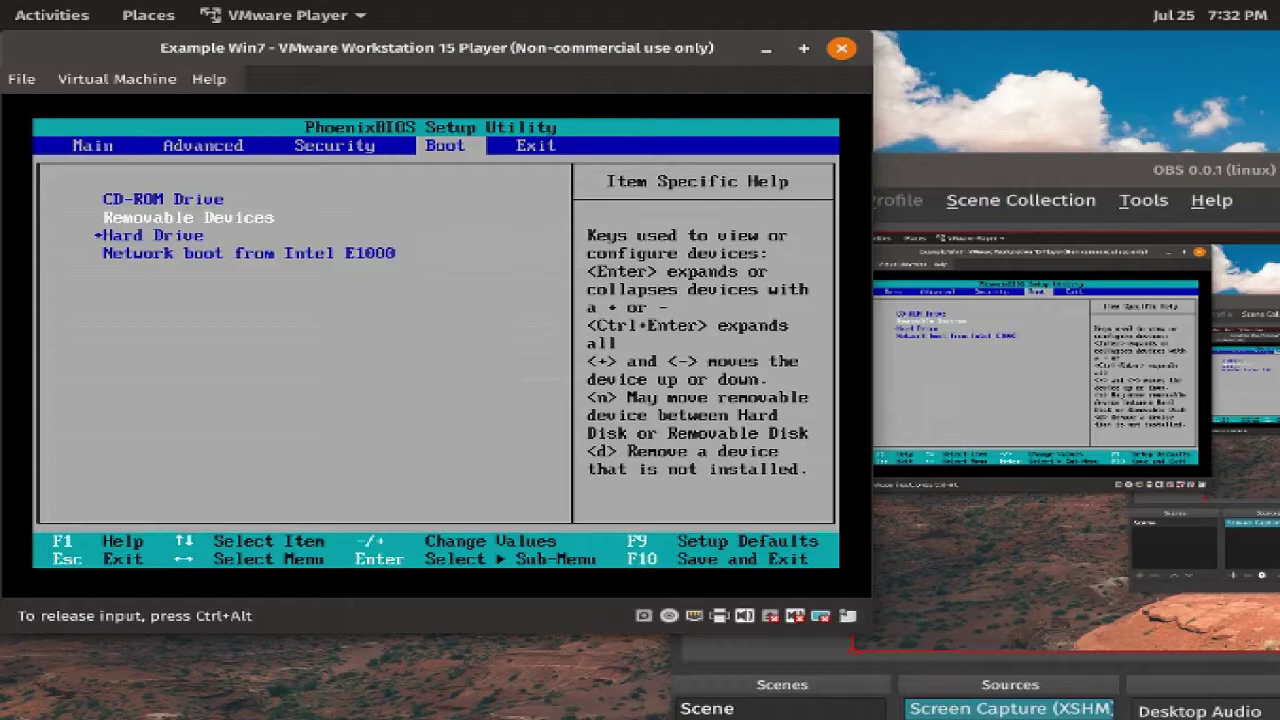
key("F10")
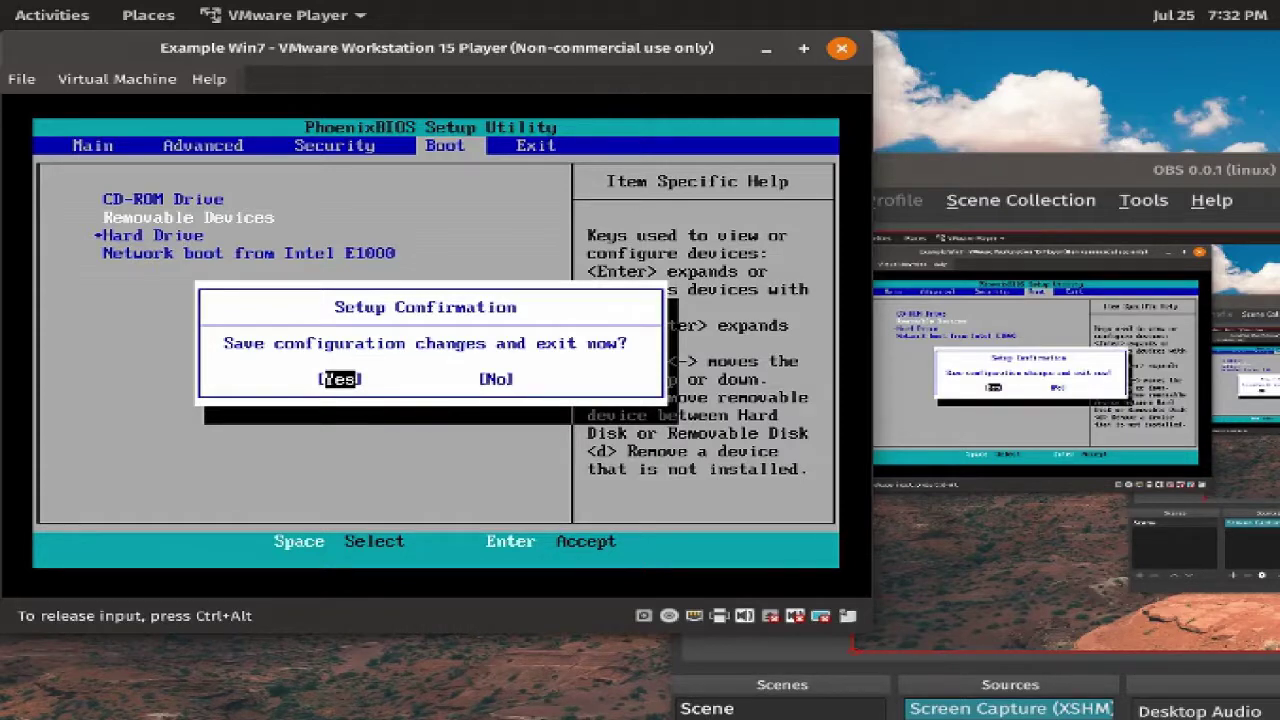
Confirm the BIOS save and boot the Rescatux (686) entry from the disc menu
key("Return")
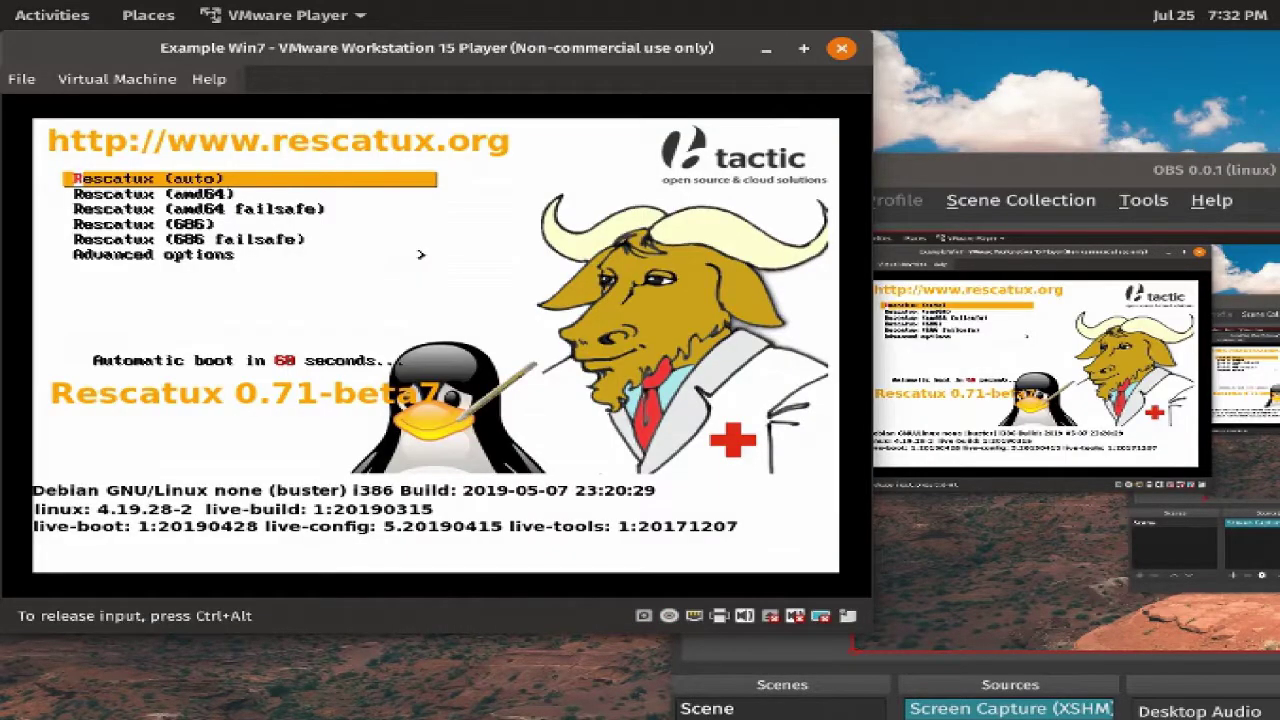
key("Down")
key("Up")
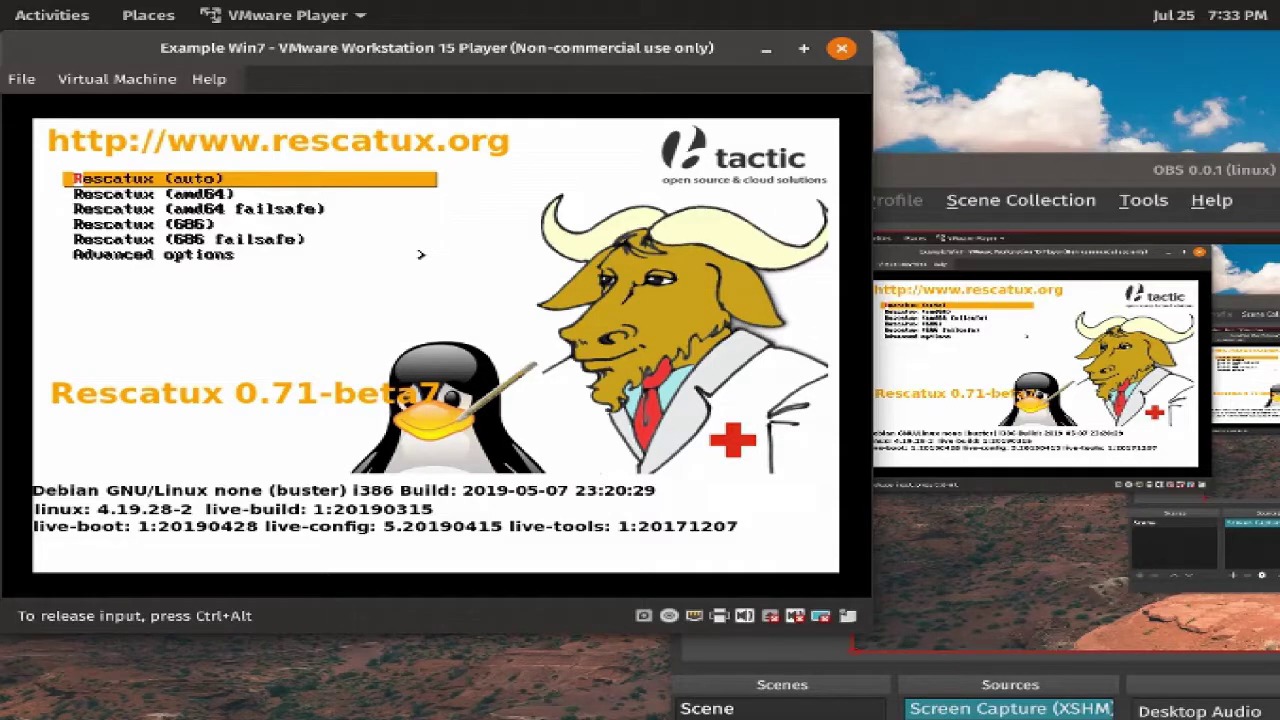
key("Down")
key("Down")
key("Down")
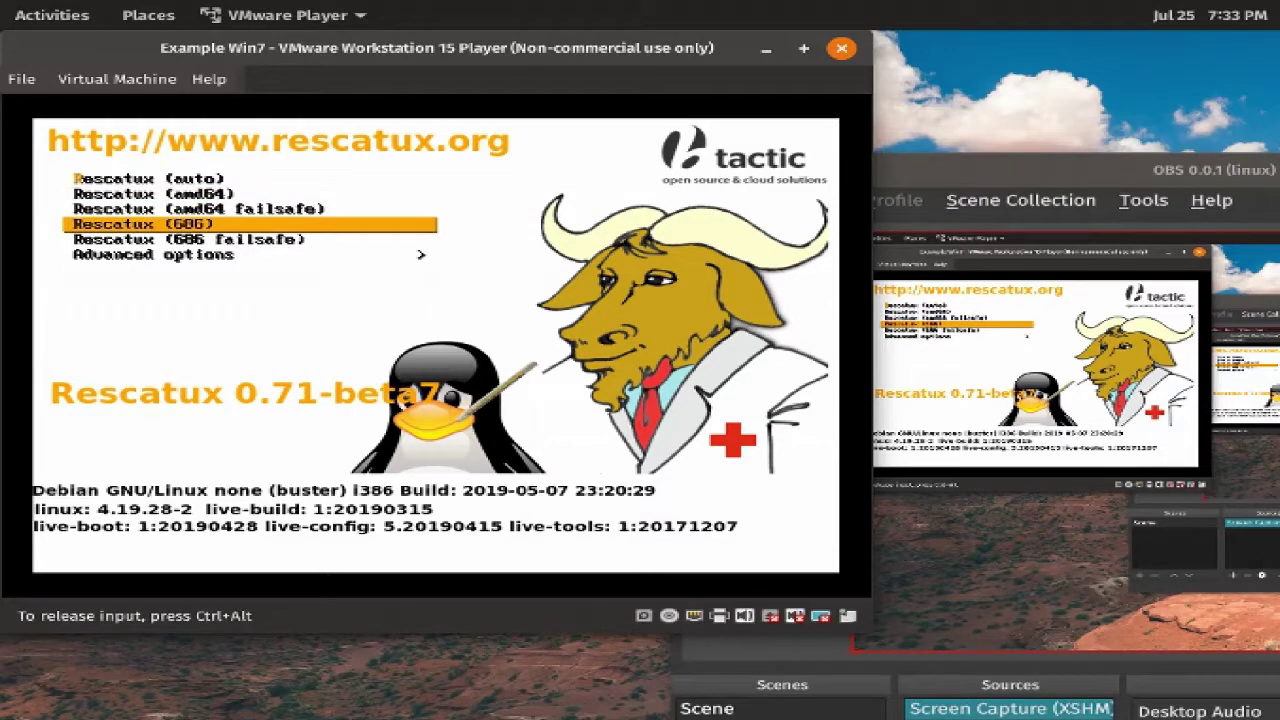
key("Return")
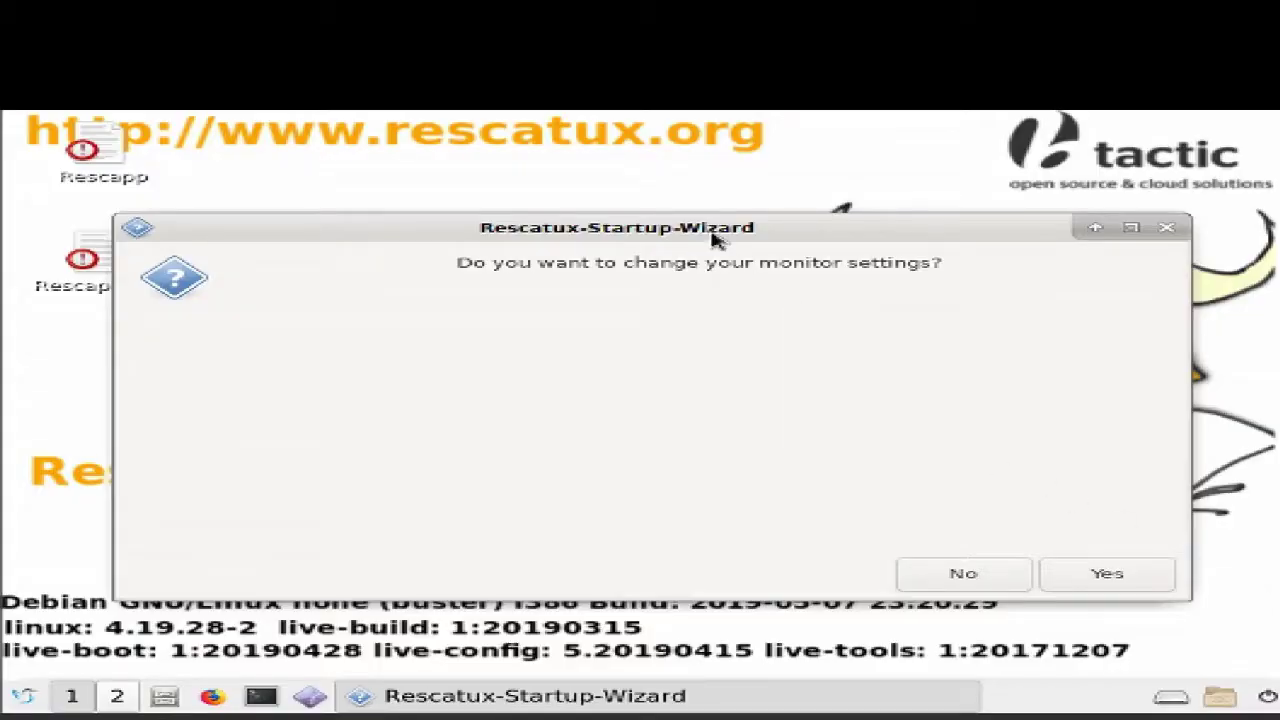
Dismiss the monitor, language, keyboard and VNC server questions, then finish the startup wizard
mouse_move(714, 233)
left_mouse_down()
mouse_move(670, 224)
mouse_move(714, 228)
left_mouse_up()
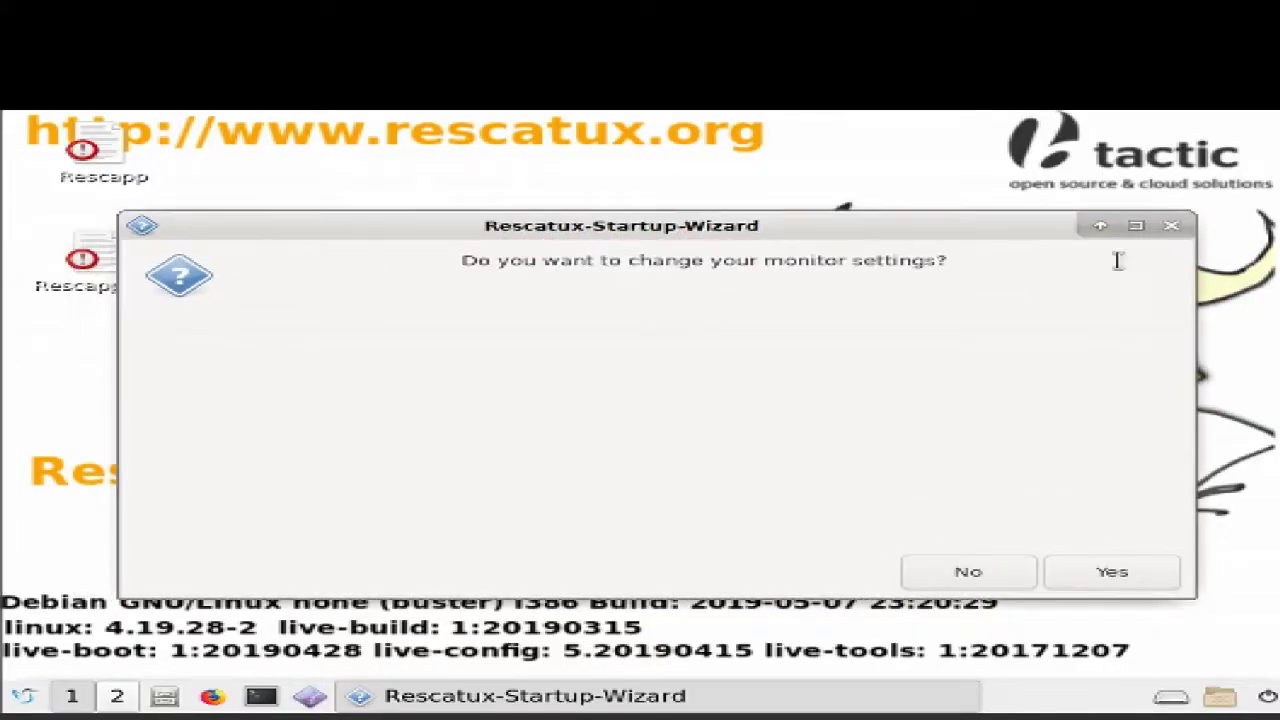
left_click(1171, 226)
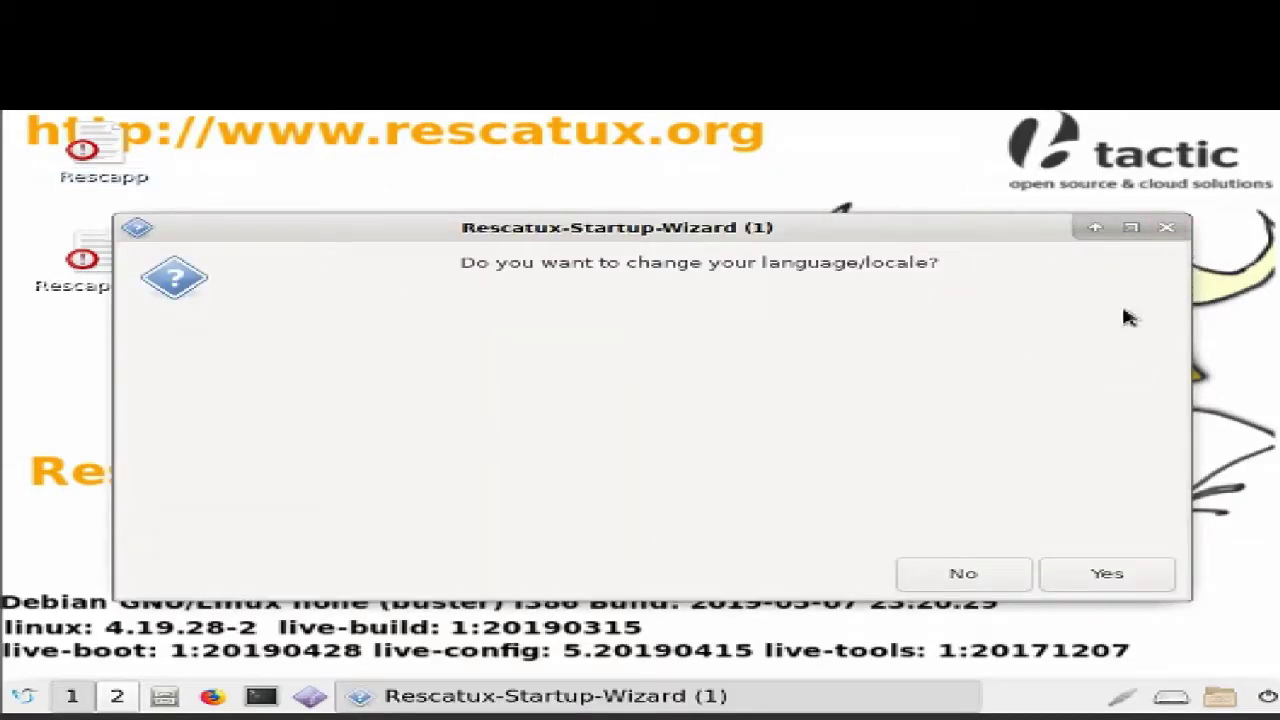
left_click(1171, 227)
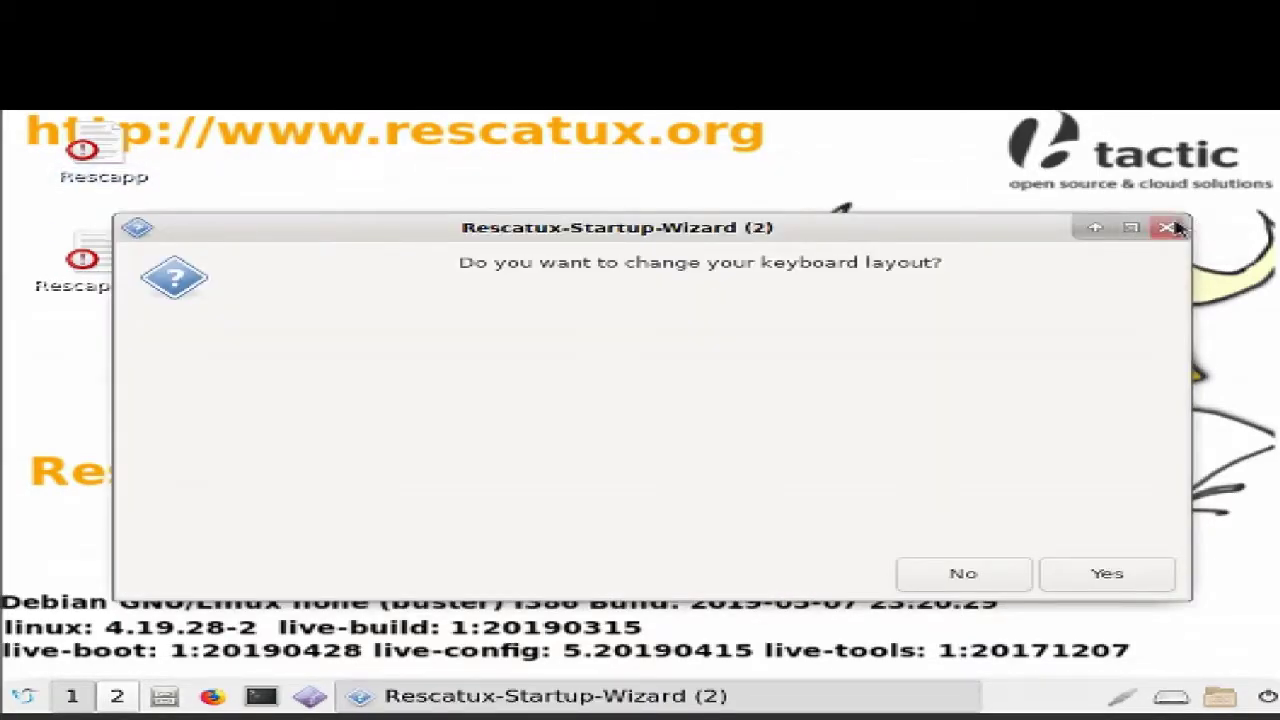
left_click(1170, 227)
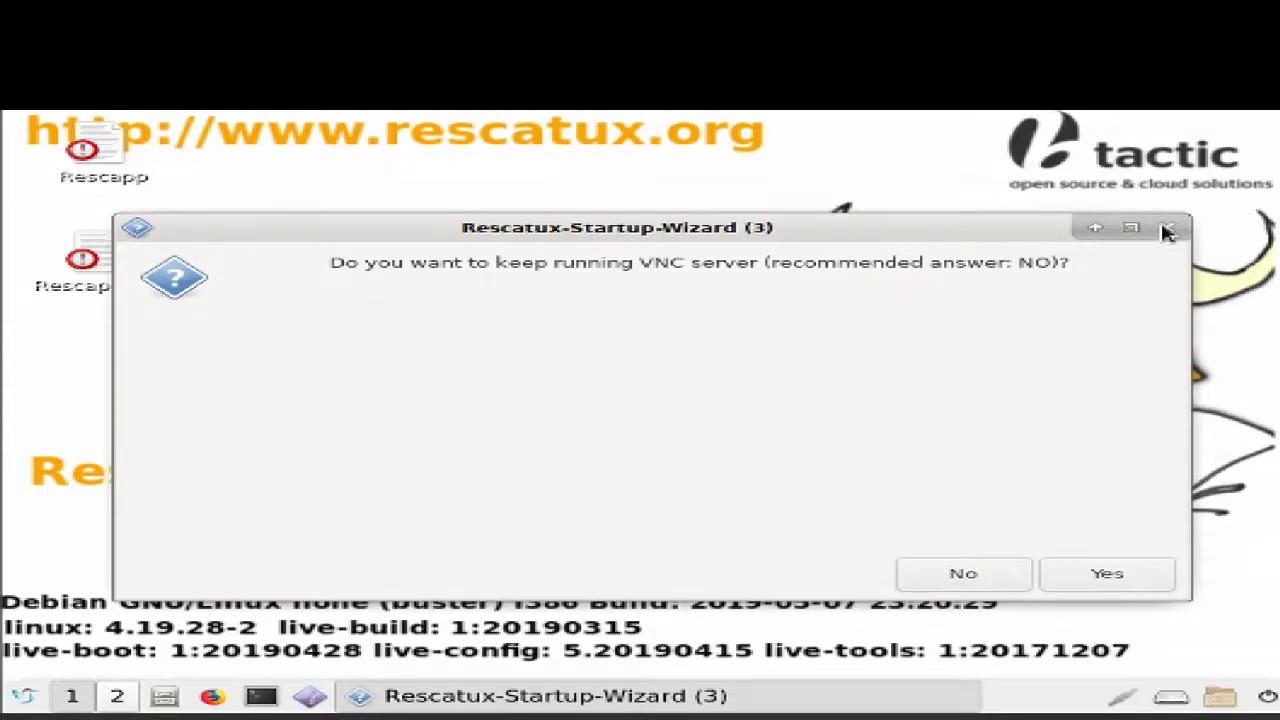
left_click(930, 573)
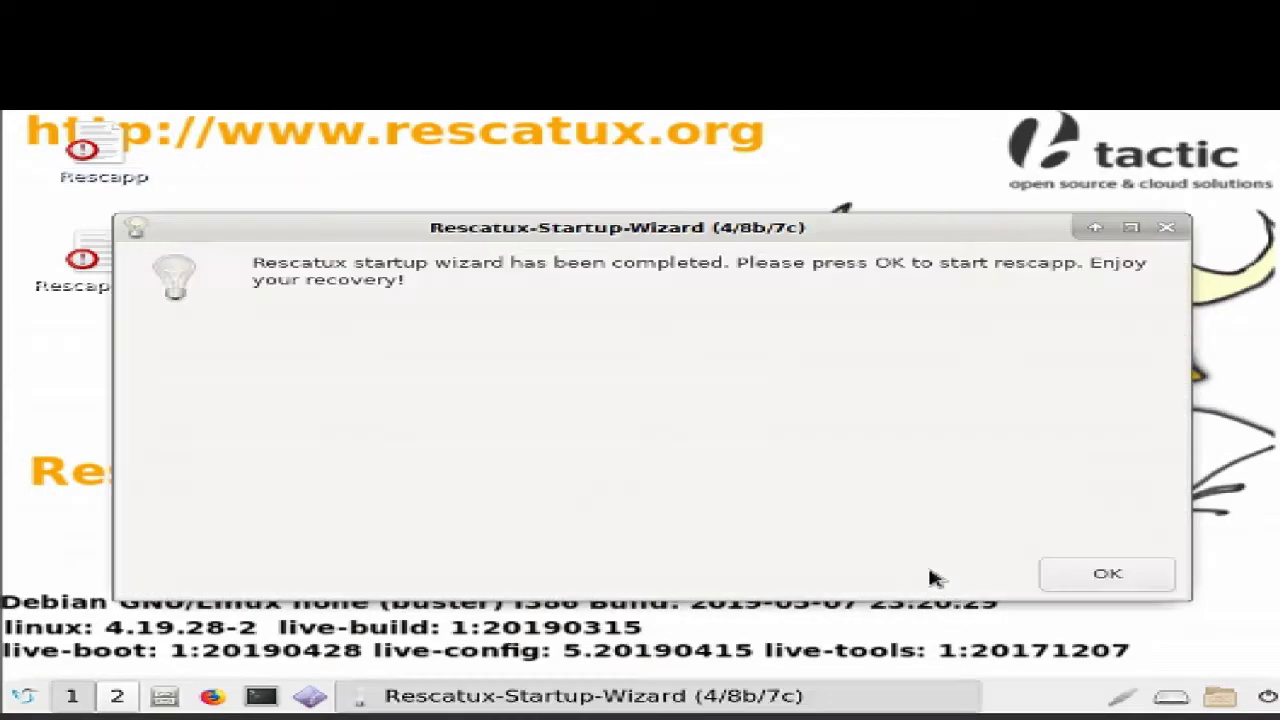
left_click(1137, 574)
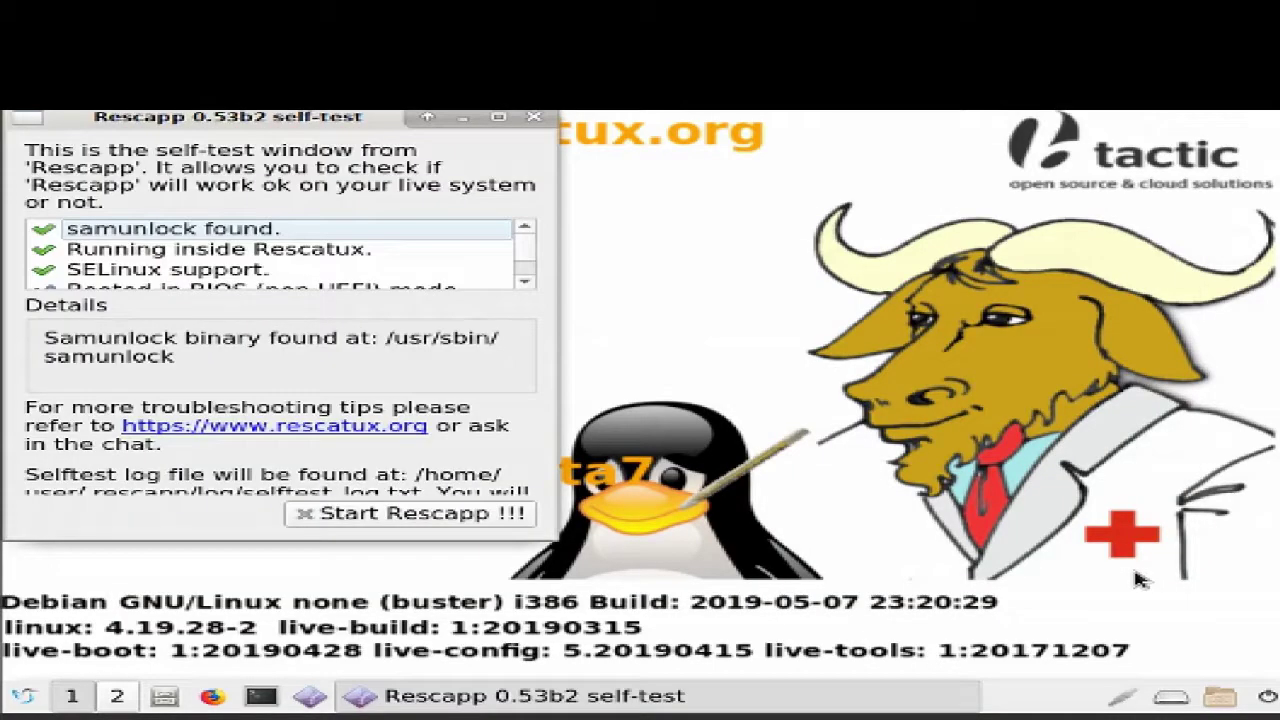
Leave the self-test and reposition Rescapp so the Blank Windows password option shows
left_click(412, 514)
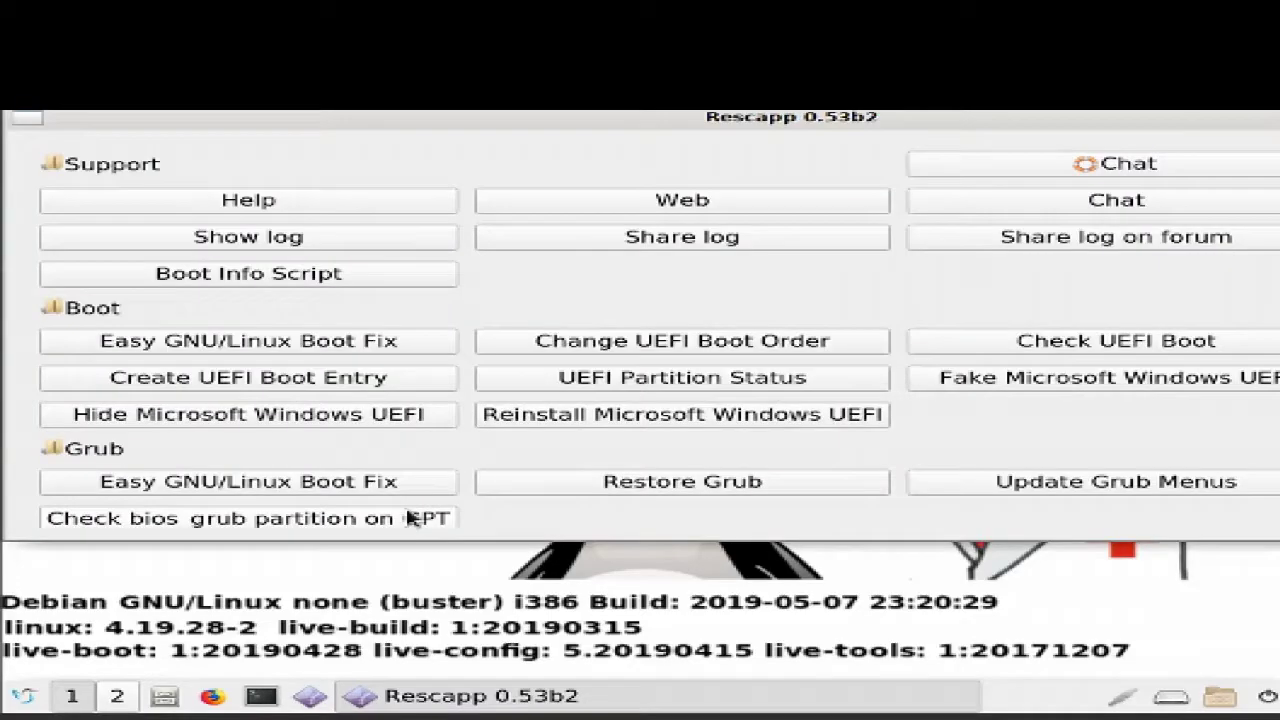
left_click_drag(274, 131, 5, 152)
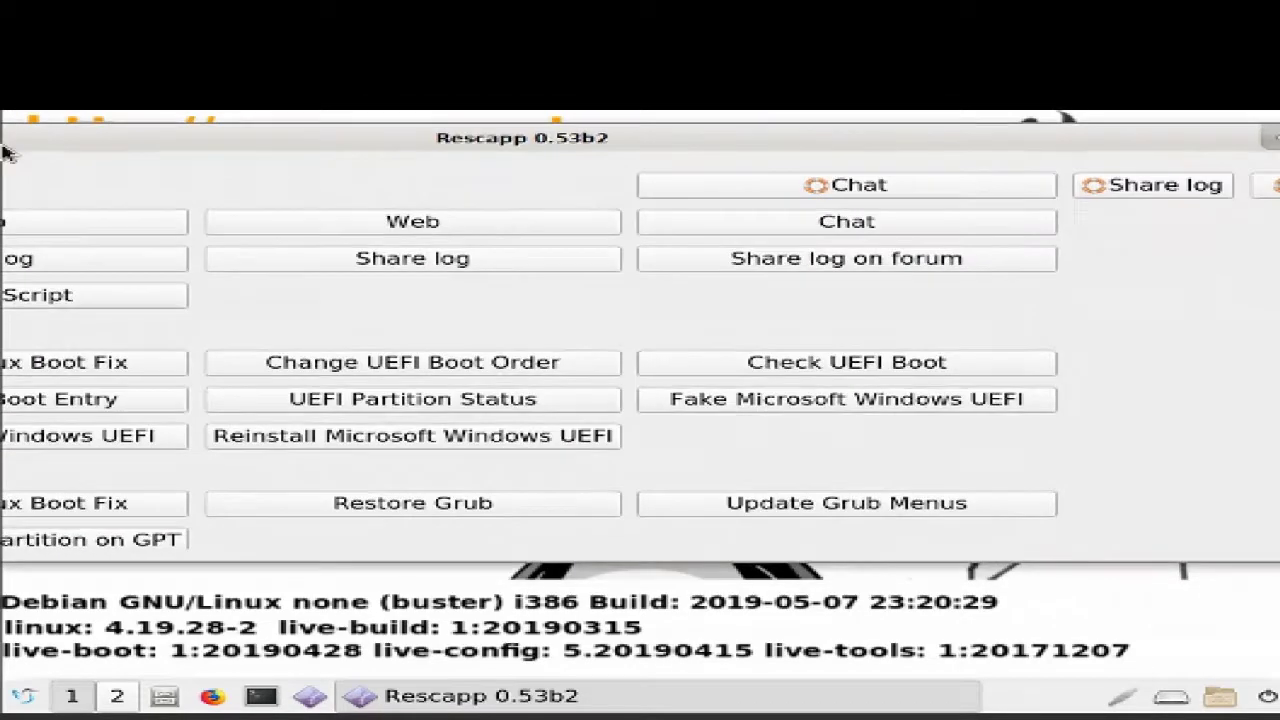
left_click_drag(229, 134, 480, 130)
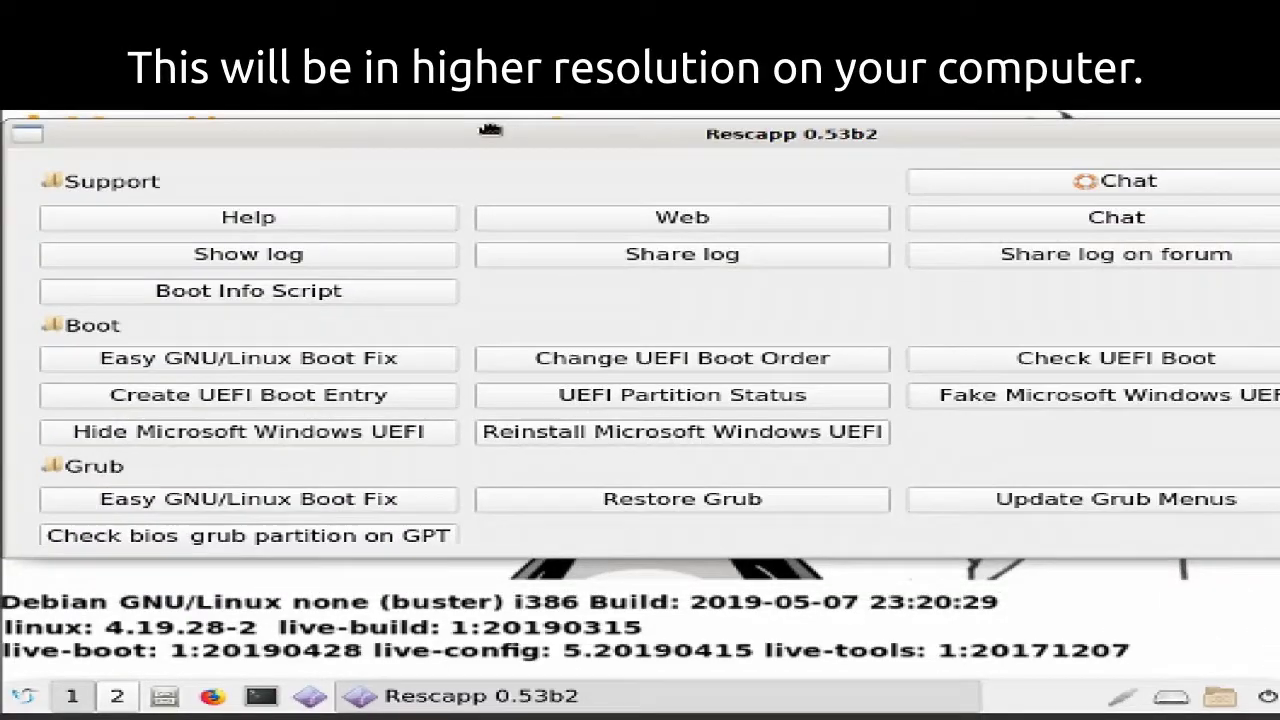
scroll(460, 262, "down", 5)
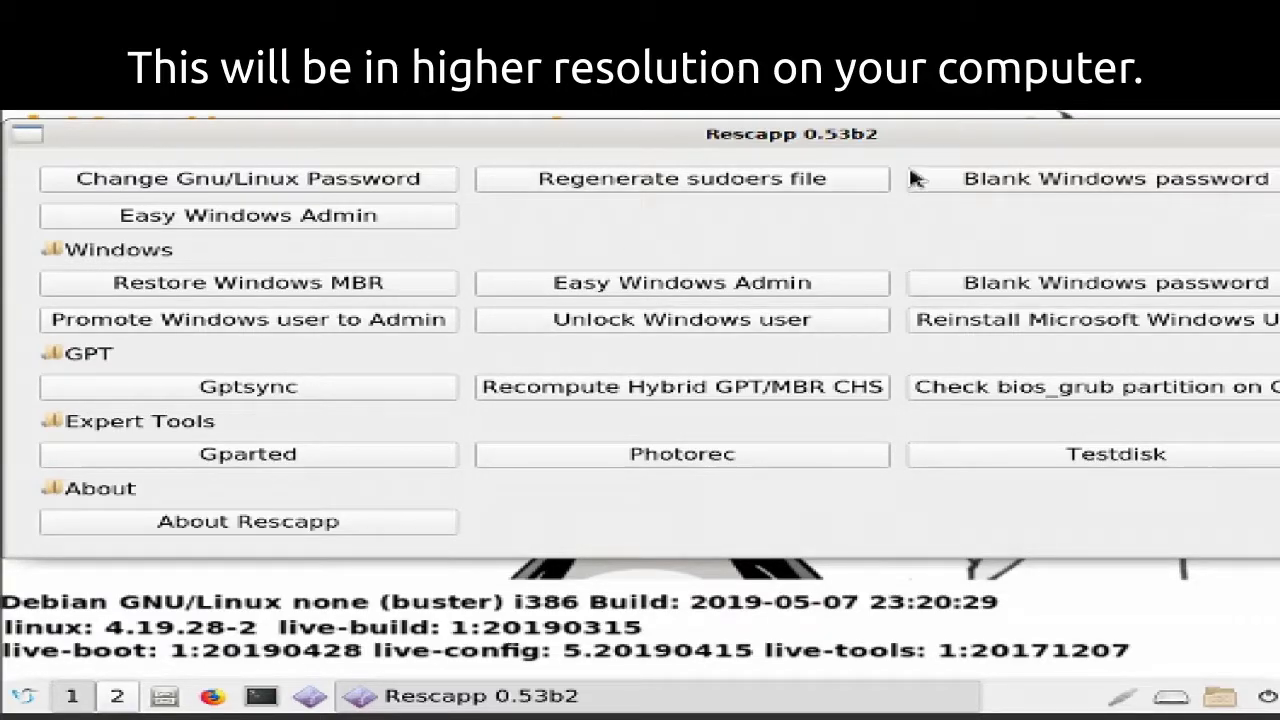
left_click_drag(903, 138, 647, 142)
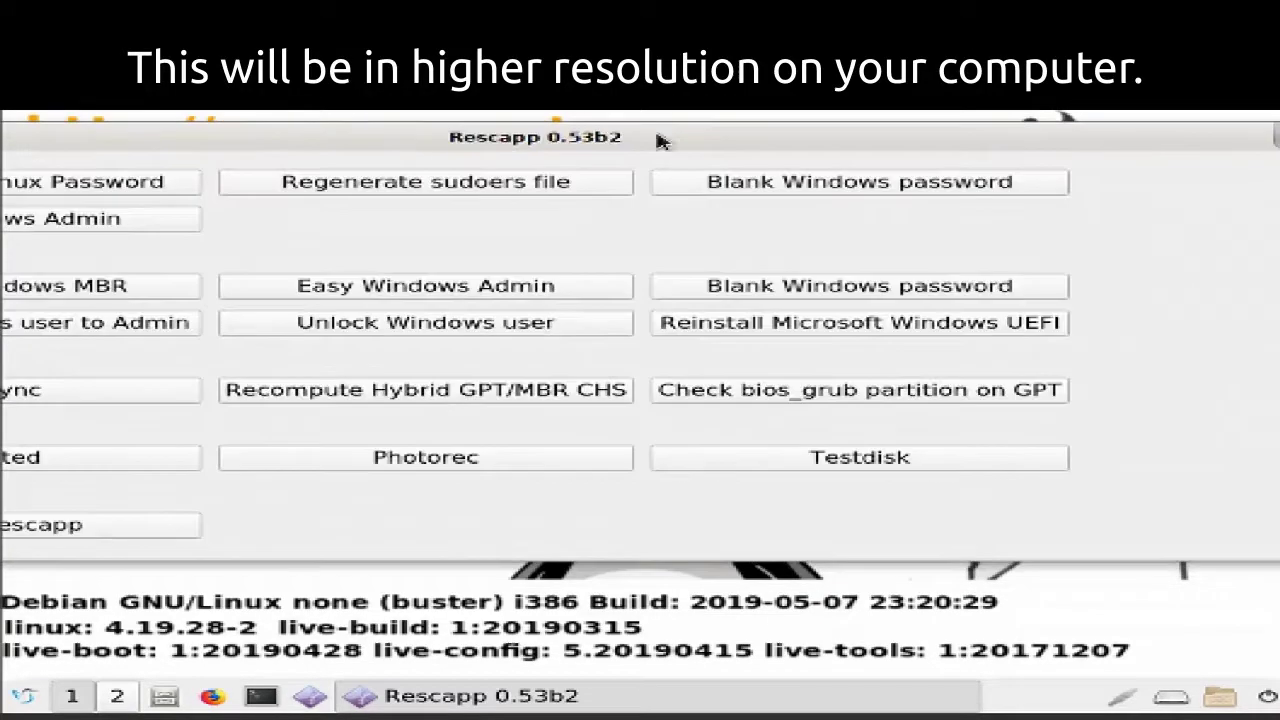
Launch Blank Windows password and run it on partition sda2
left_click(841, 290)
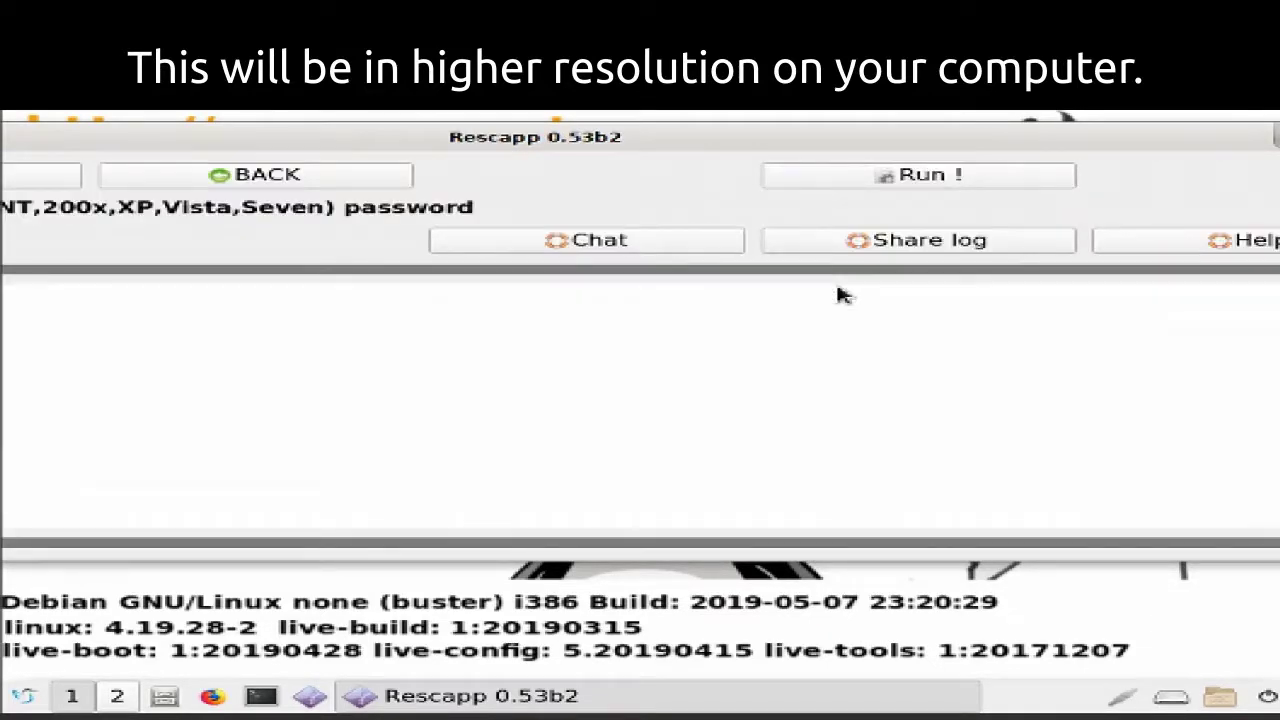
left_click(867, 186)
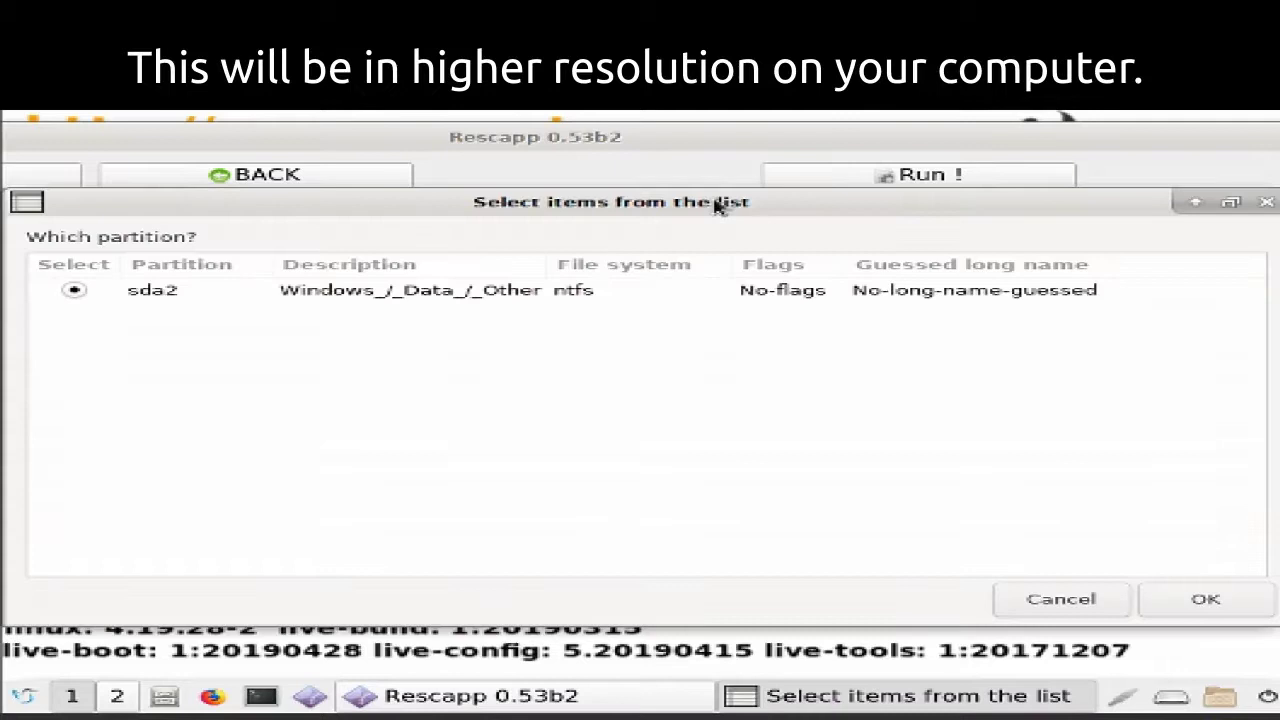
left_click_drag(716, 204, 694, 190)
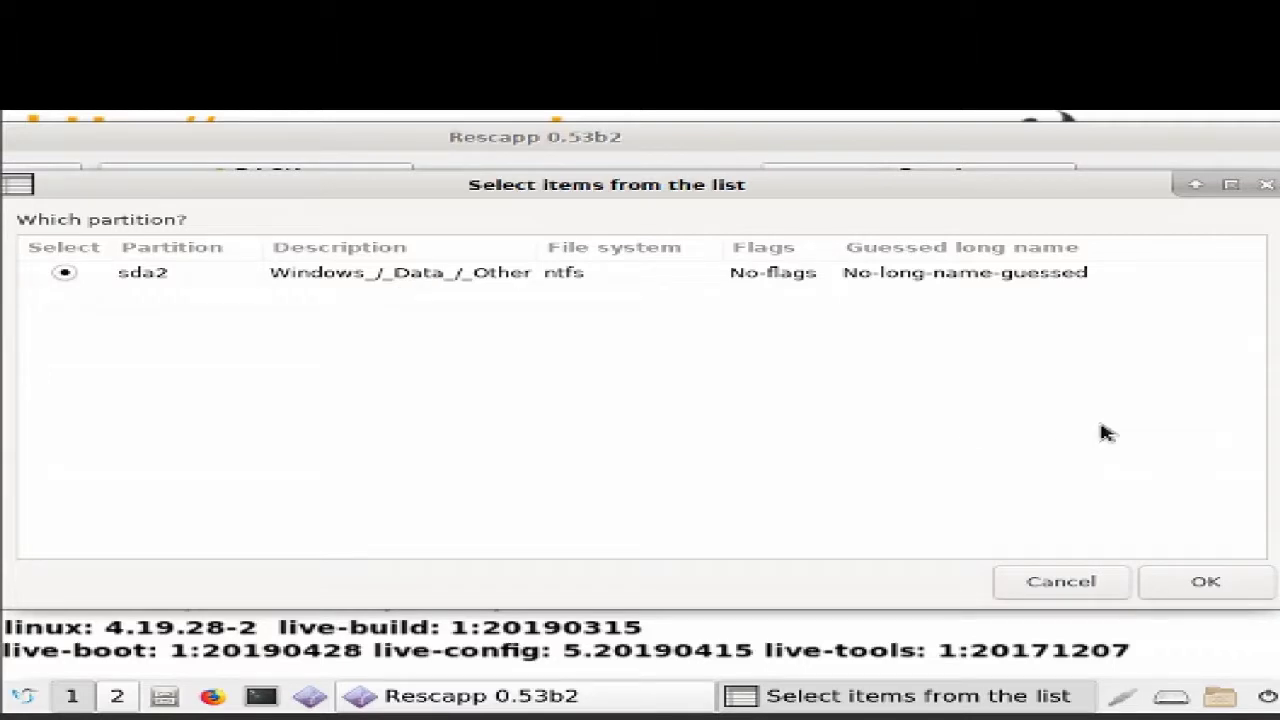
left_click(1206, 582)
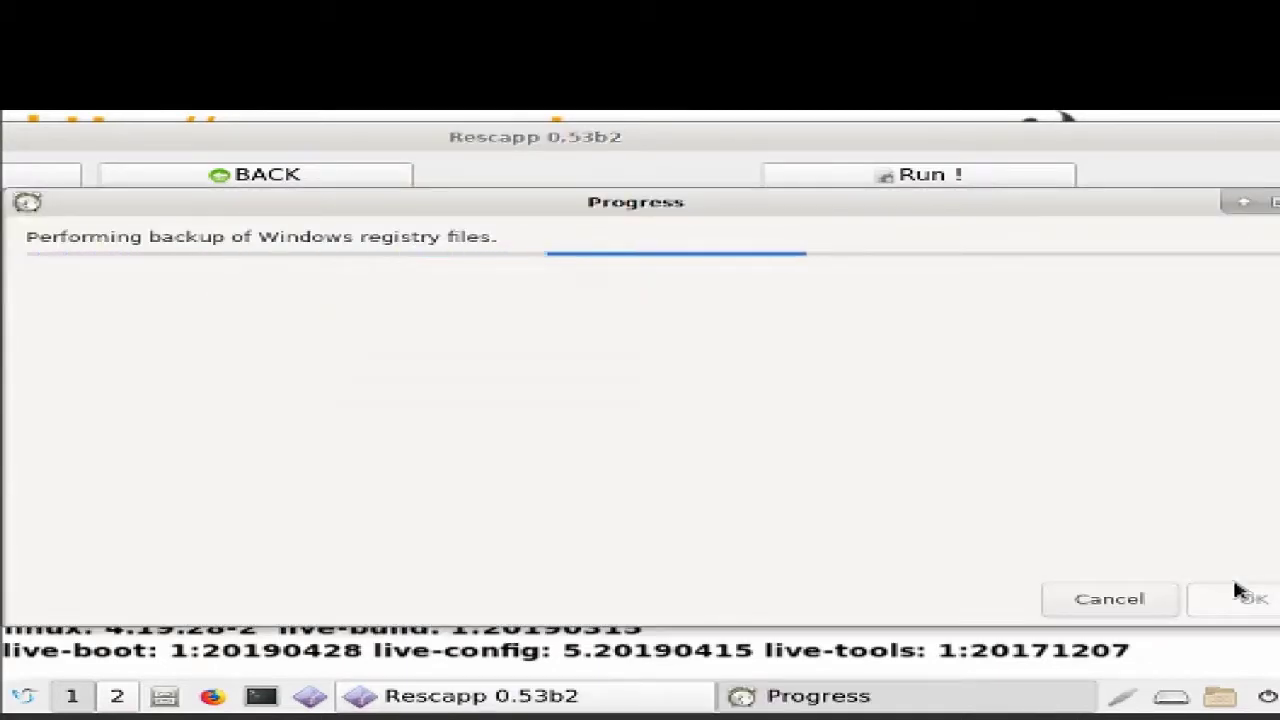
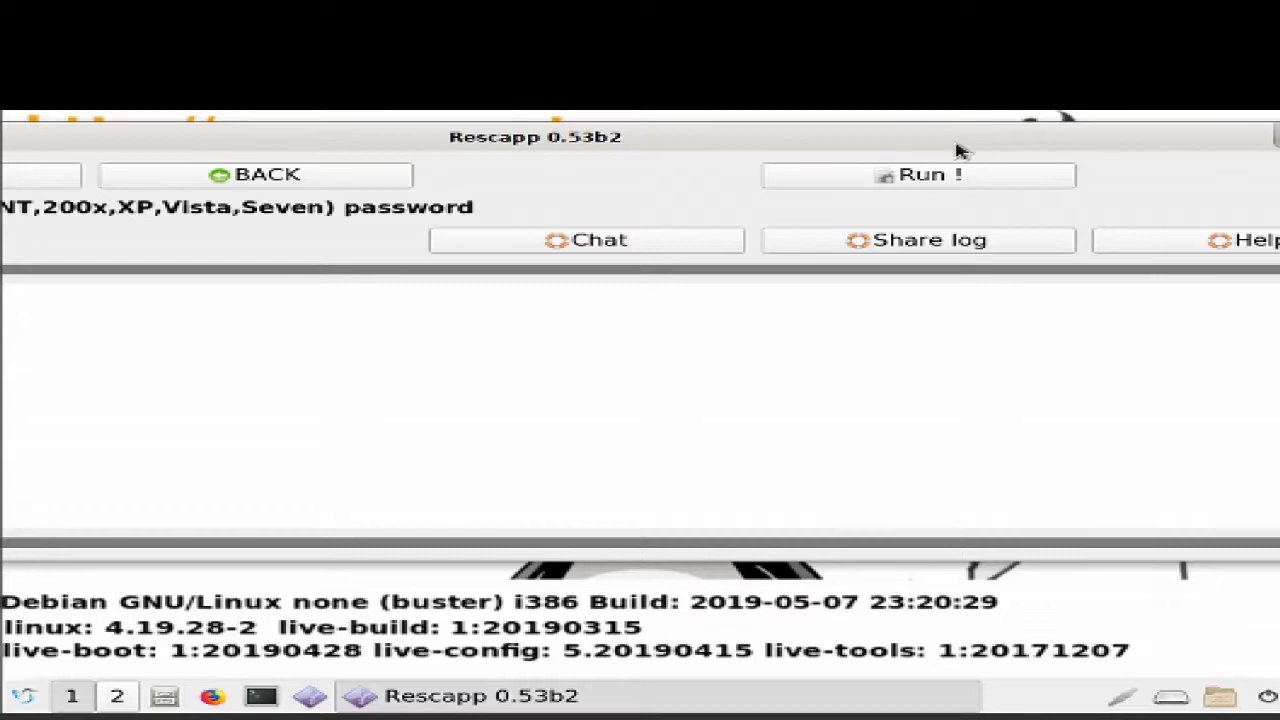
Dismiss the success message, close Rescapp, and reboot Rescatux via the LXQt menu's Leave > Reboot
left_click_drag(957, 149, 808, 171)
left_click(1266, 162)
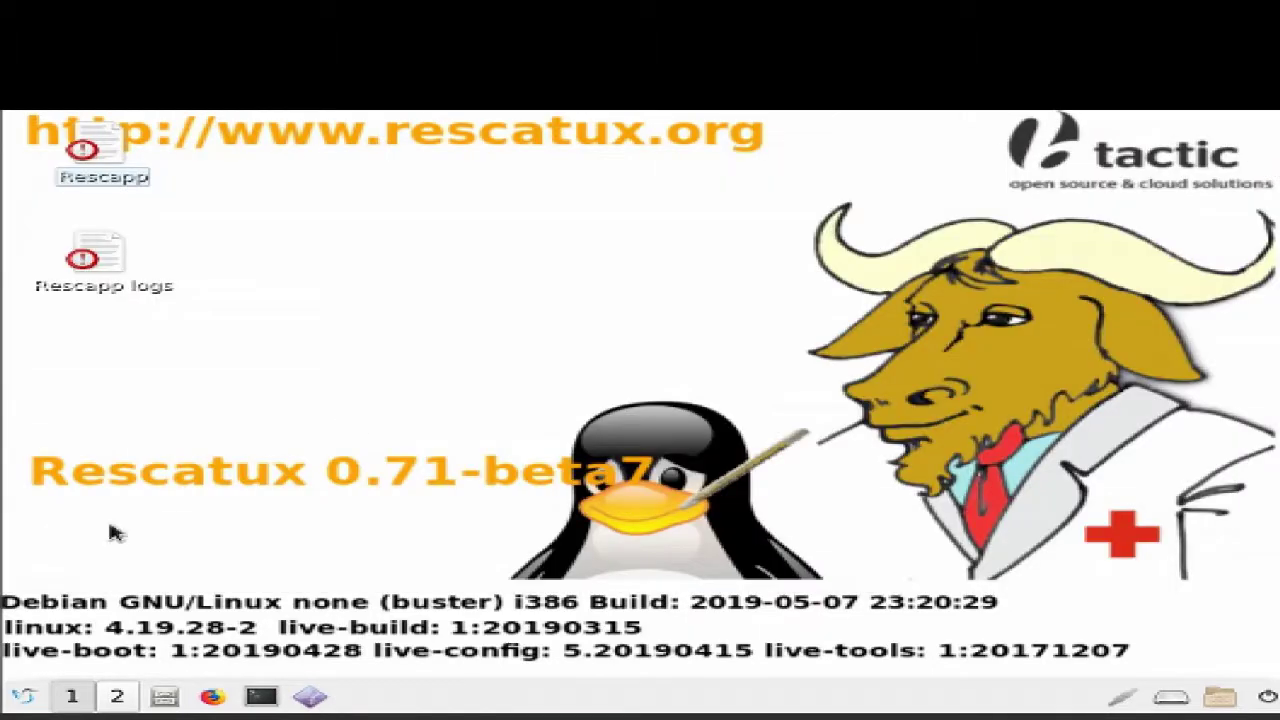
left_click(25, 696)
left_click(28, 698)
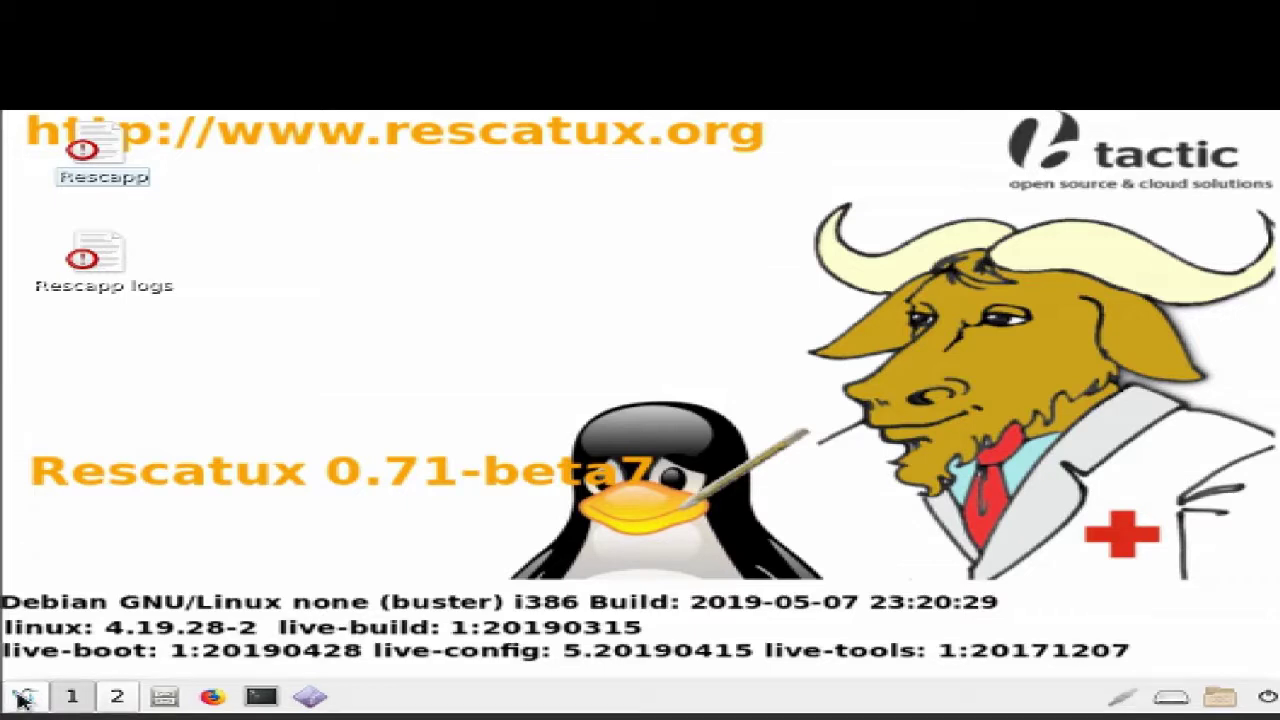
left_click(22, 698)
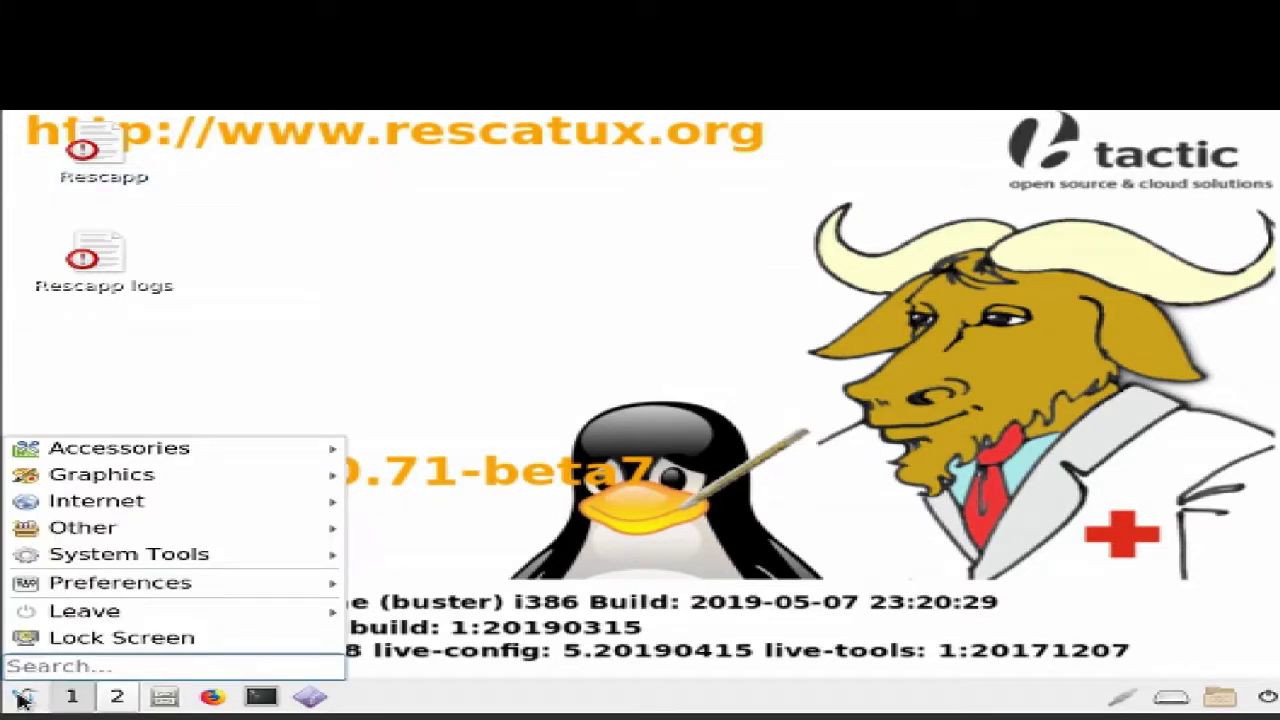
left_click(20, 697)
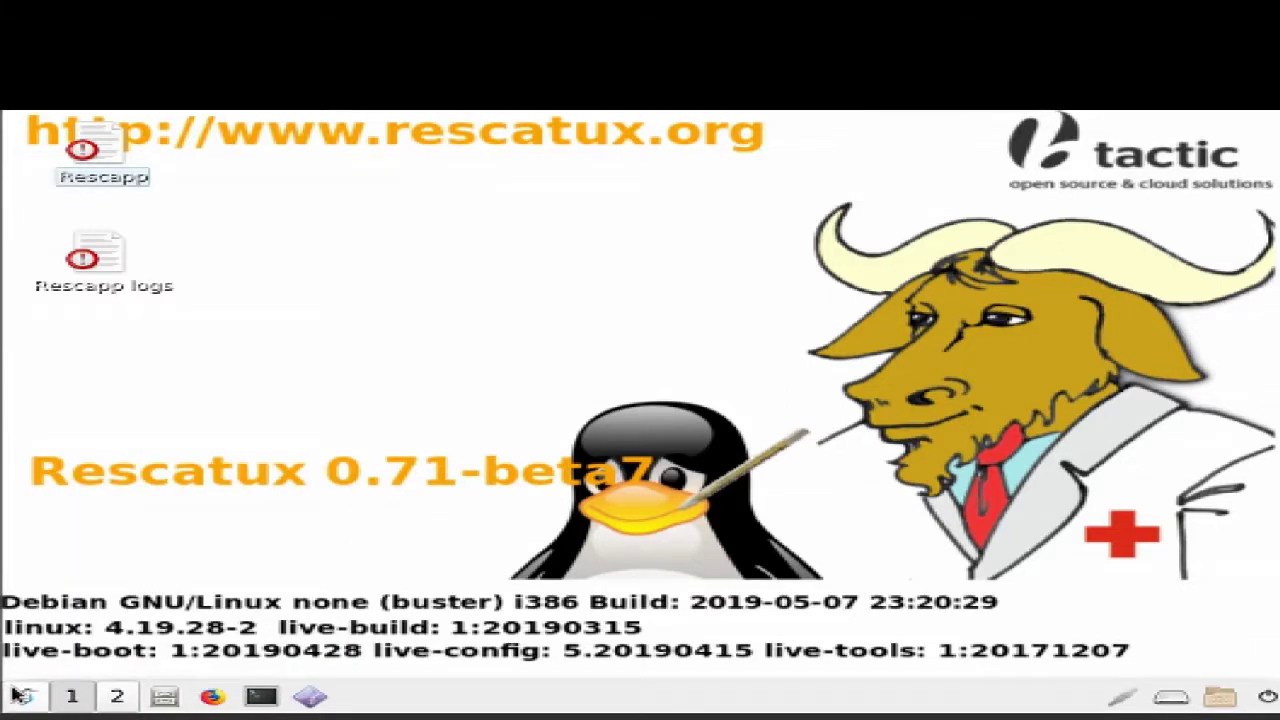
left_click(22, 697)
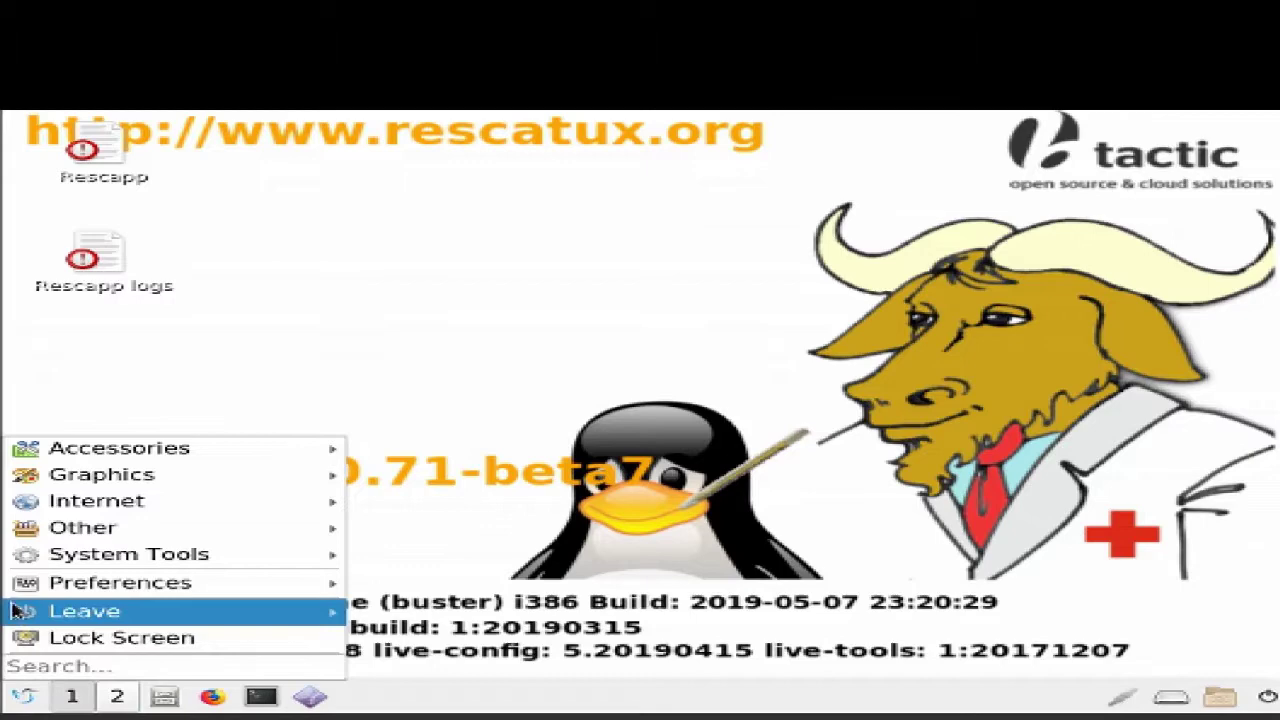
mouse_move(26, 610)
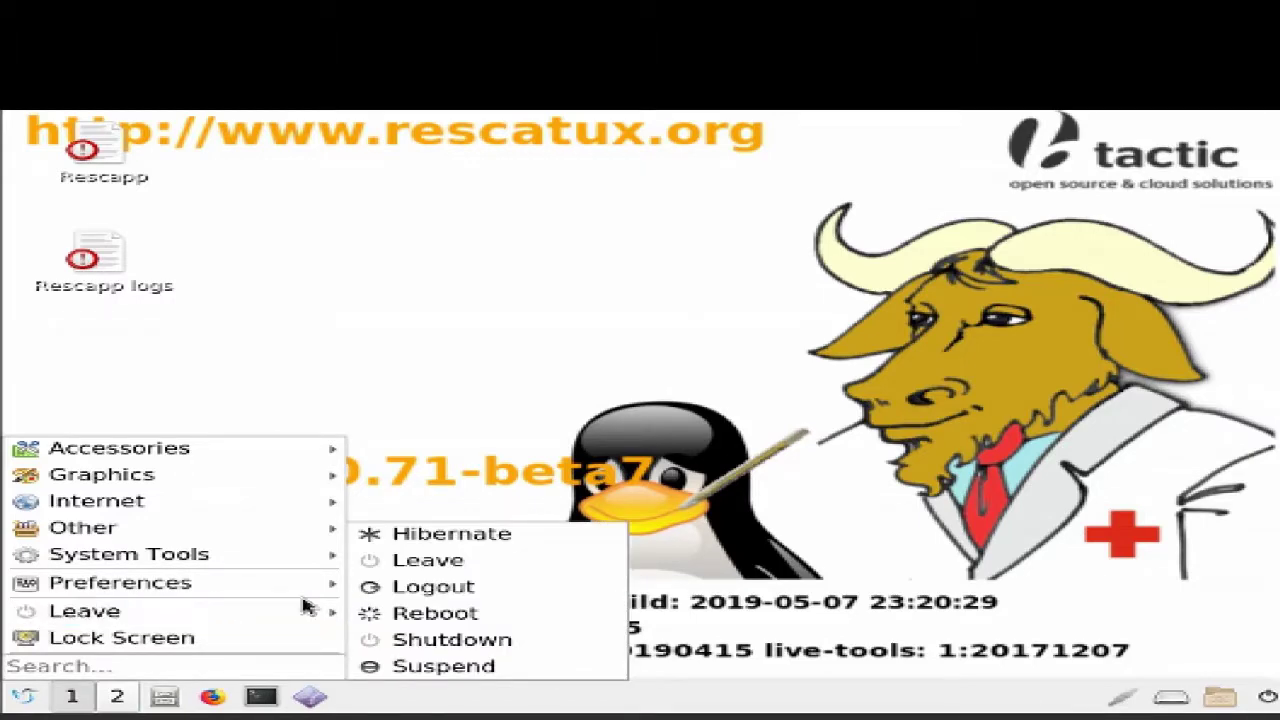
left_click(406, 627)
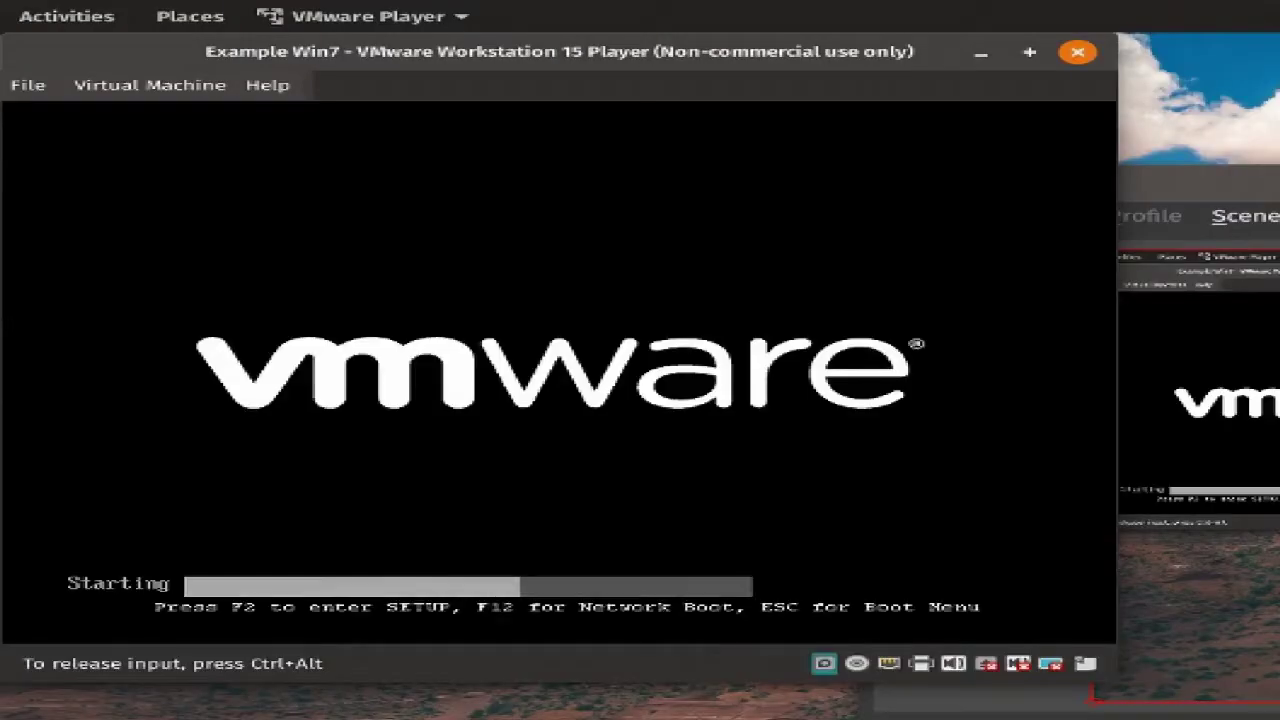
Stop the boot countdown, back out of Advanced options, and boot the Rescatux (686) entry
key("Down")
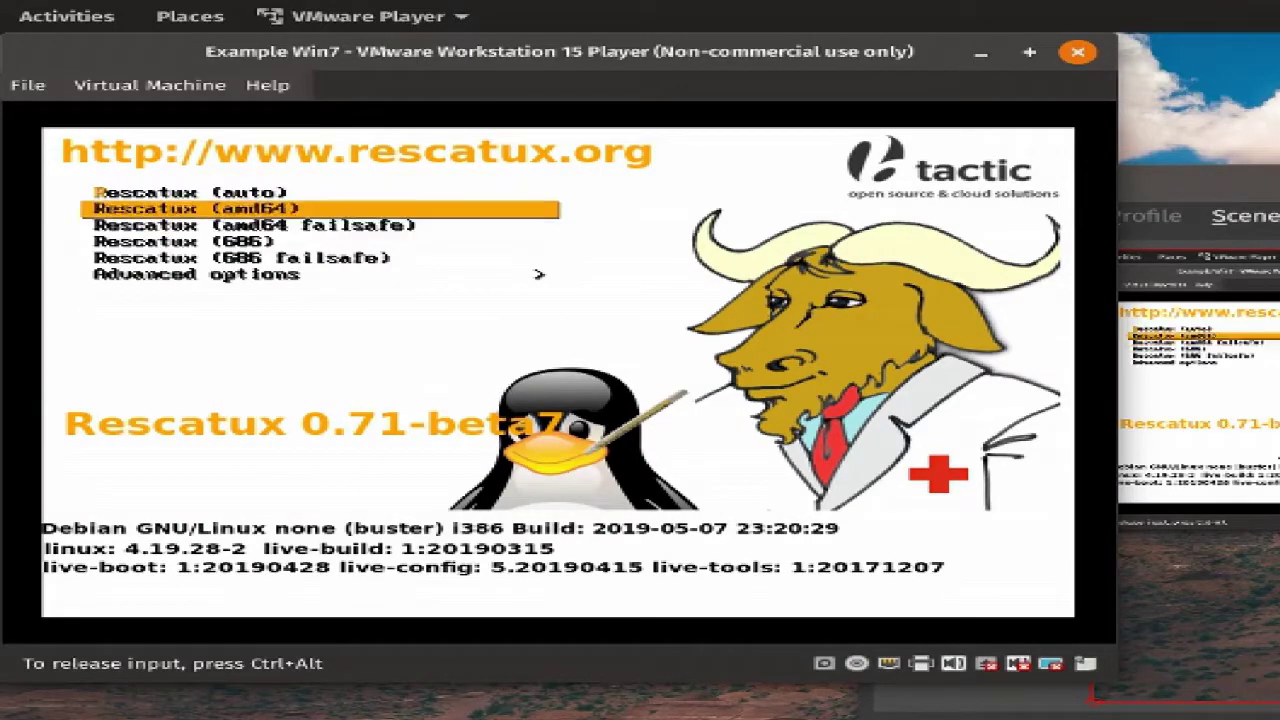
key("Up")
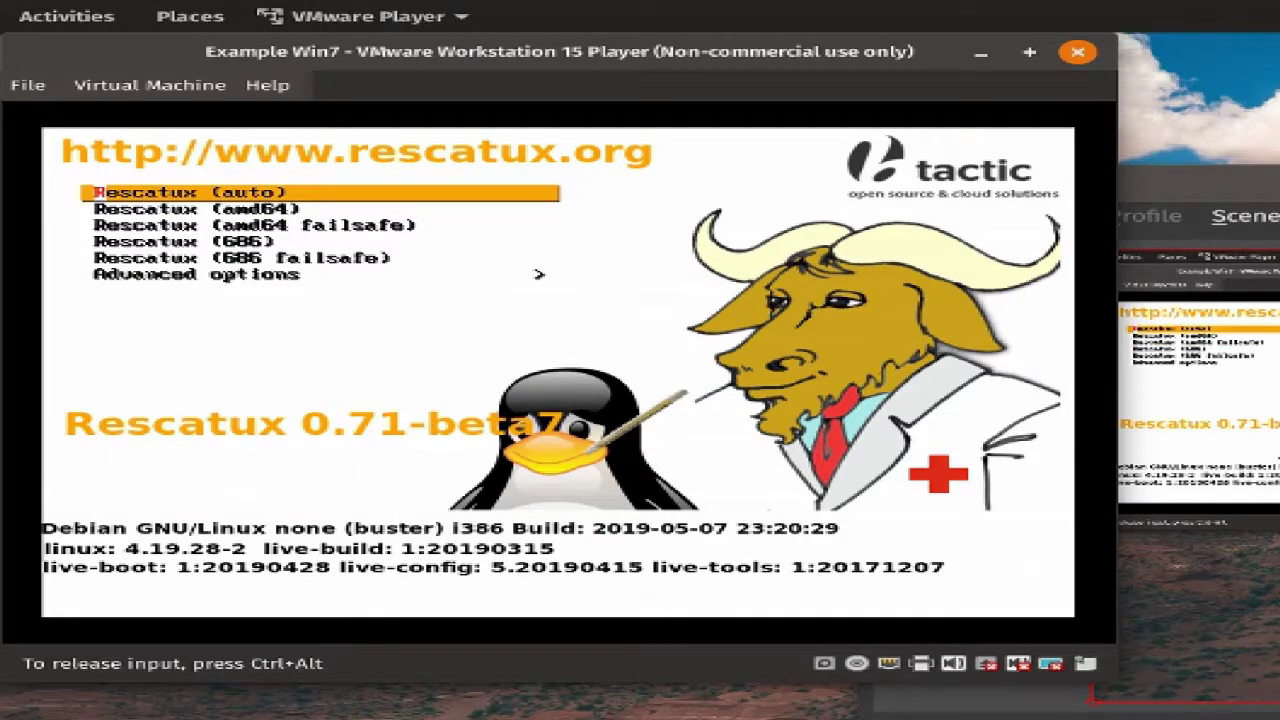
key("Down")
key("Down")
key("Down")
key("Down")
key("Down")
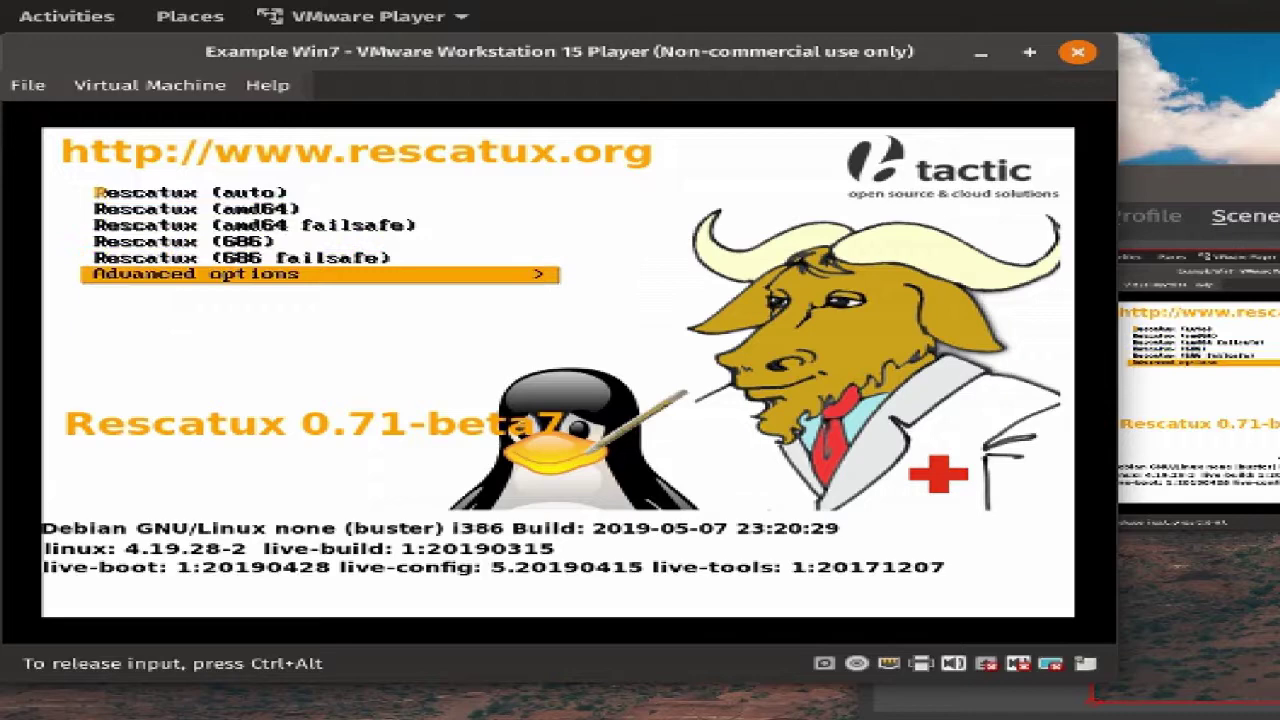
key("Return")
key("Down")
key("Up")
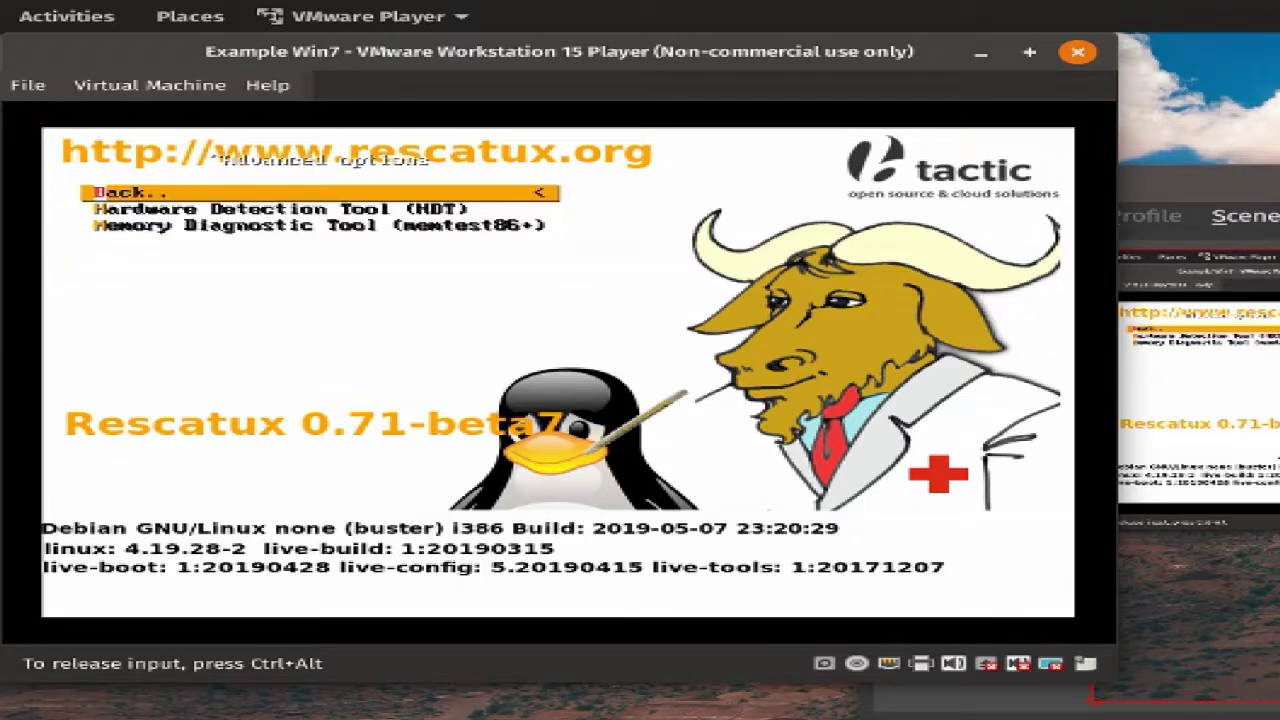
key("Return")
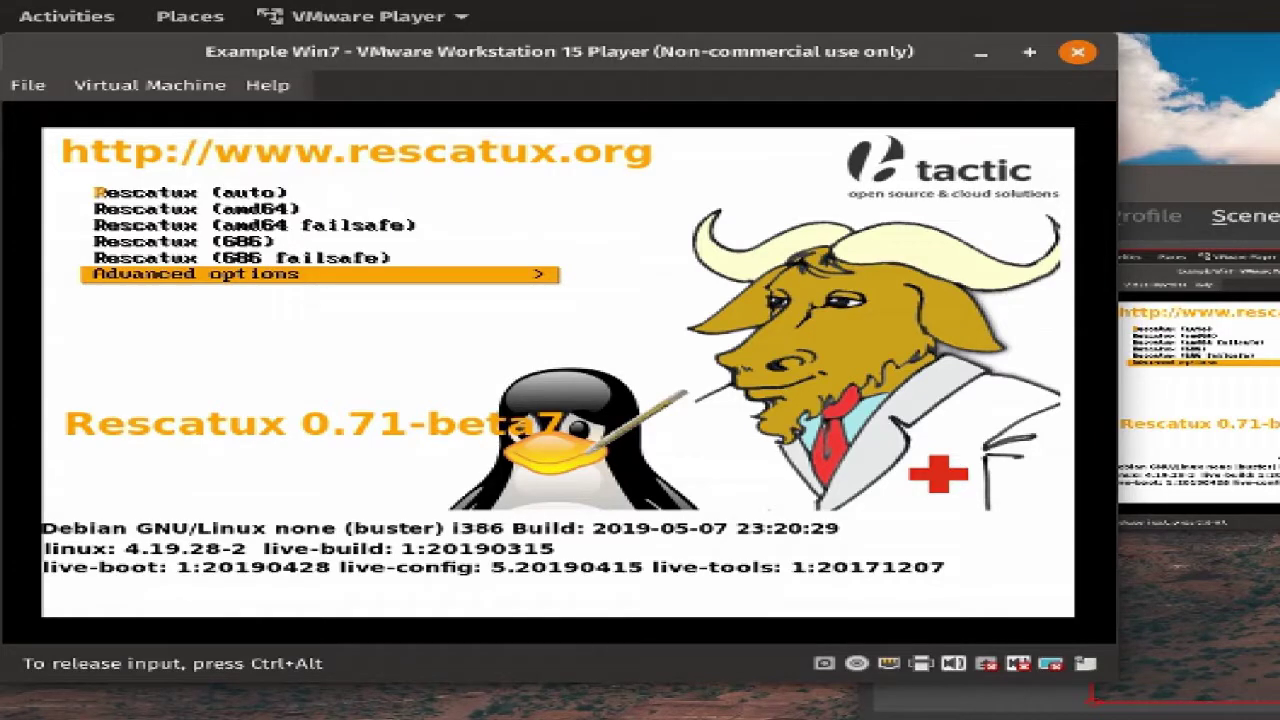
key("Up")
key("Up")
key("Return")
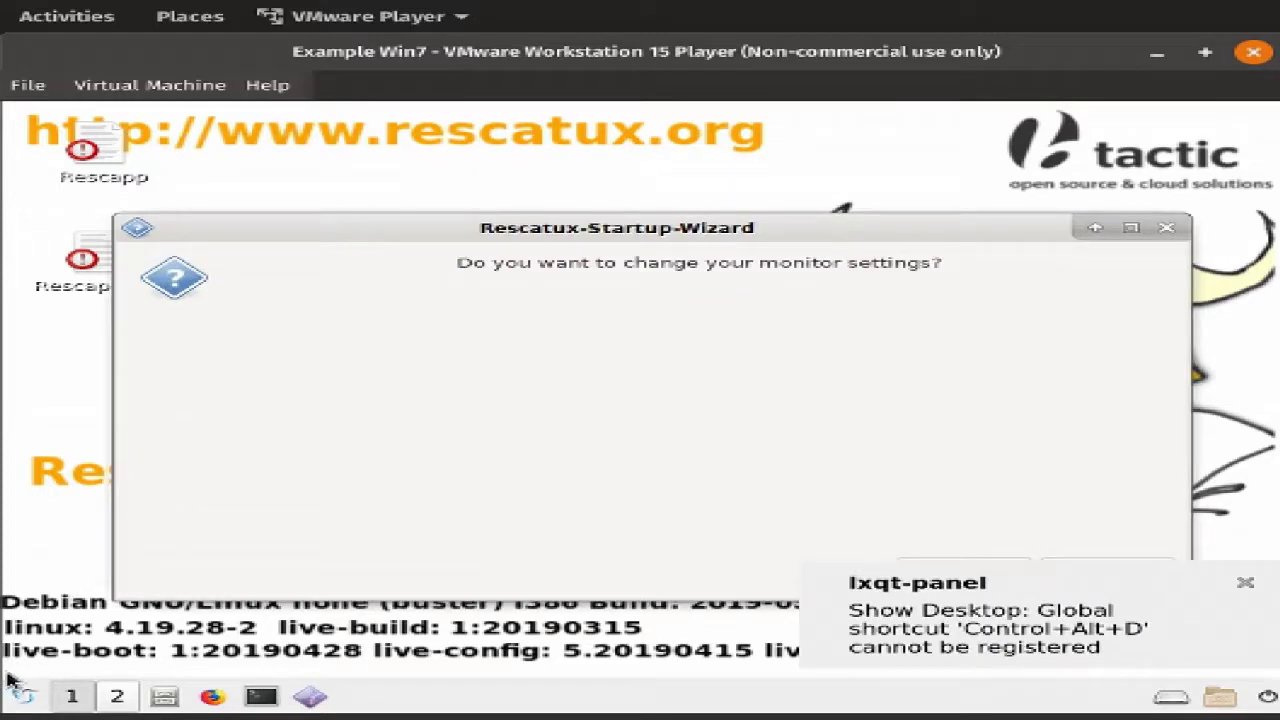
Reboot Rescatux from the LXQt menu's Leave > Reboot and confirm with Yes
left_click(24, 695)
mouse_move(90, 611)
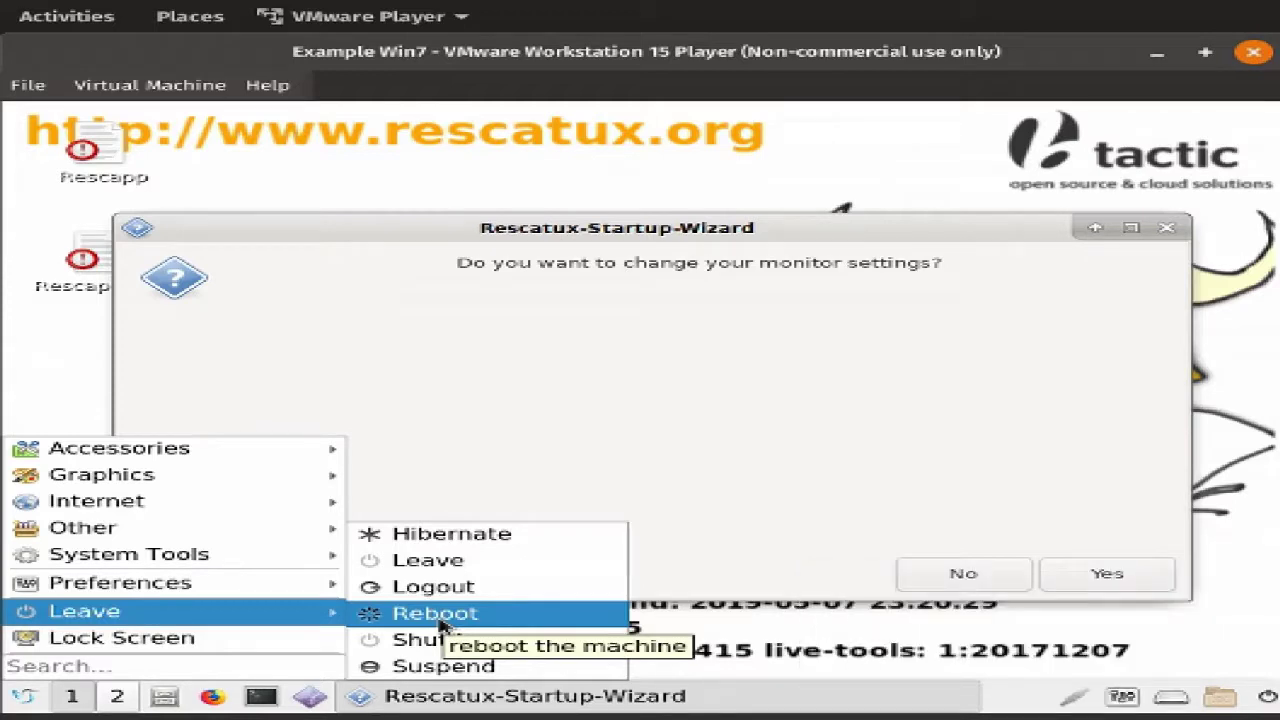
left_click(442, 616)
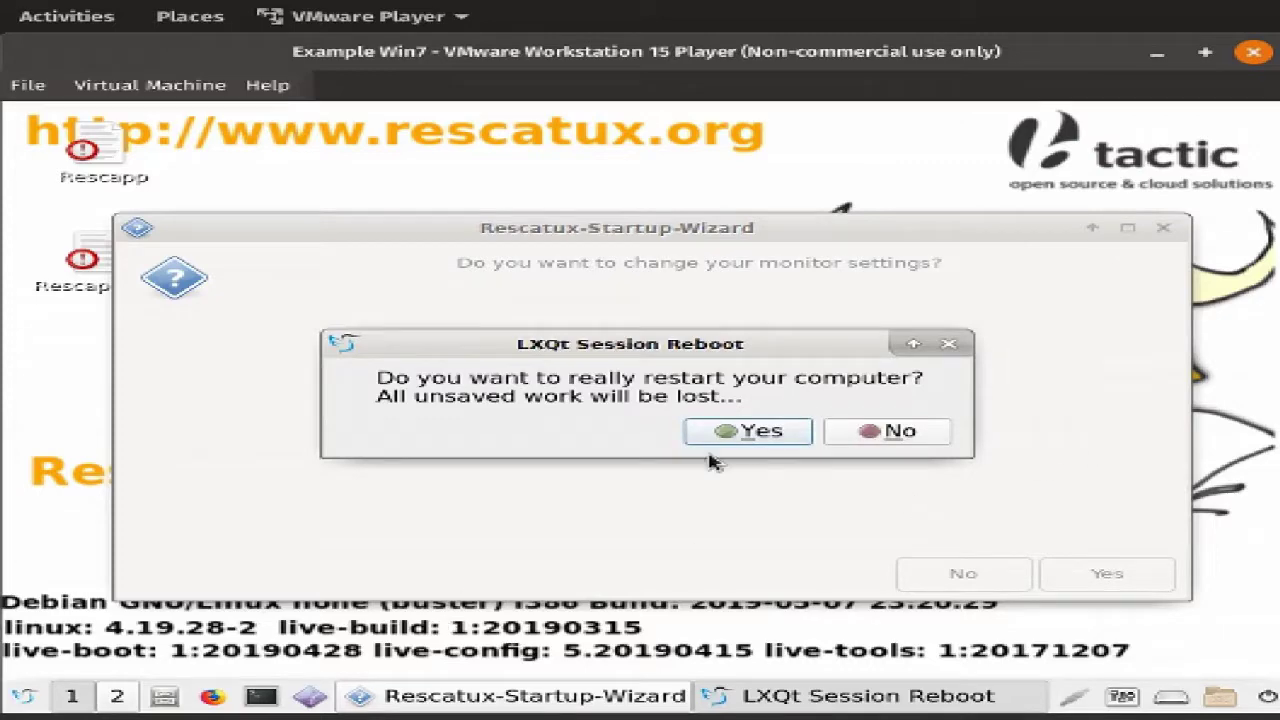
left_click(748, 431)
key("Down")
key("Down")
key("Down")
key("Down")
key("Down")
key("Down")
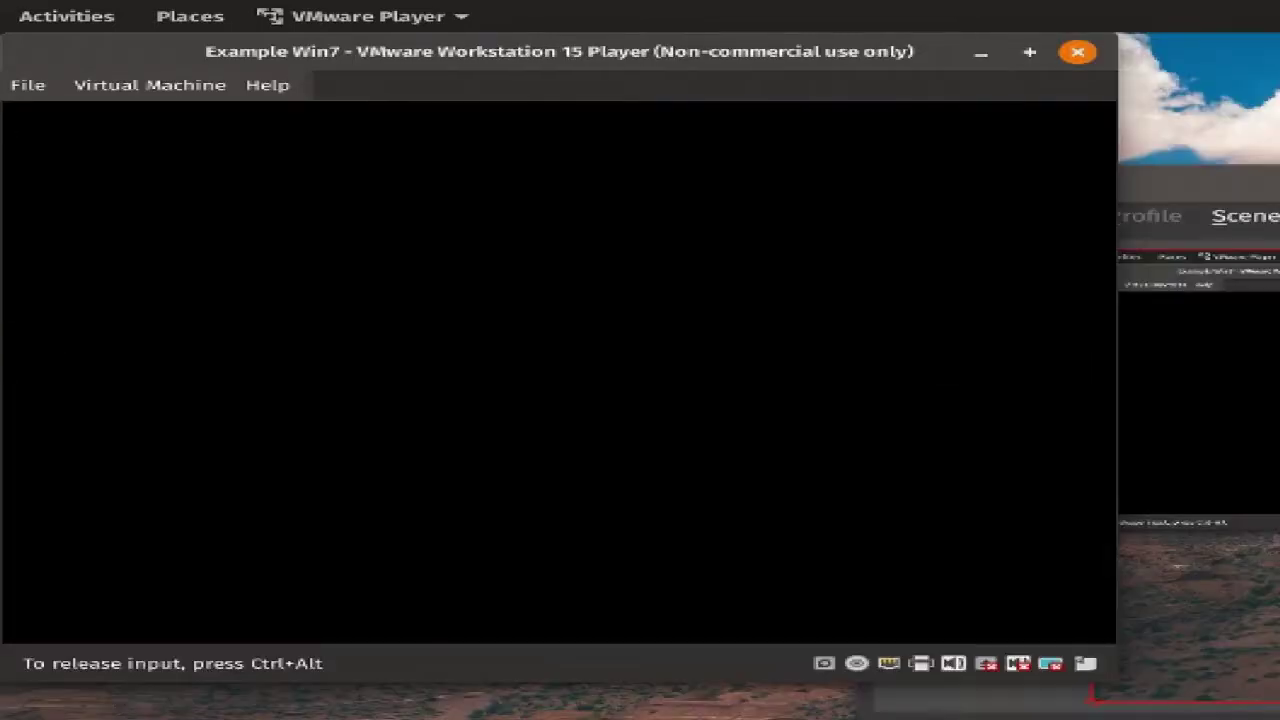
In the PhoenixBIOS Boot tab, move Hard Drive to the top of the boot order, then save and exit
key("F2")
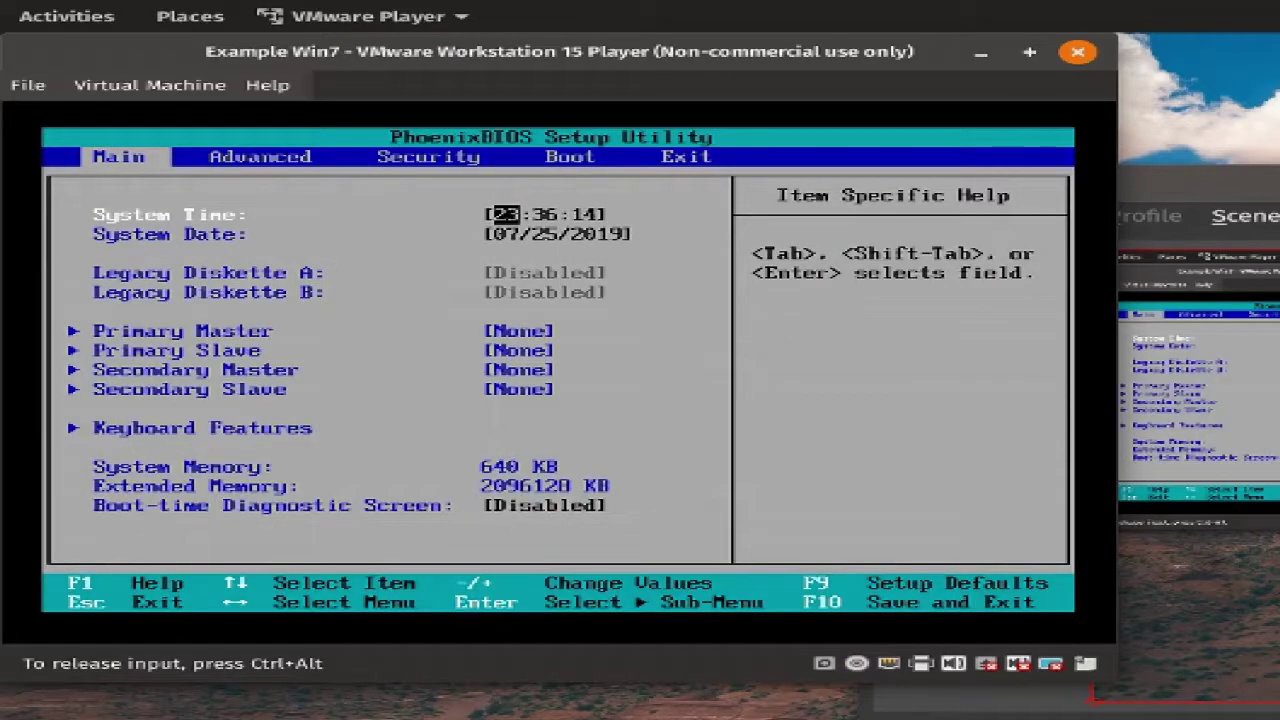
key("Right")
key("Right")
key("Right")
key("Right")
key("Left")
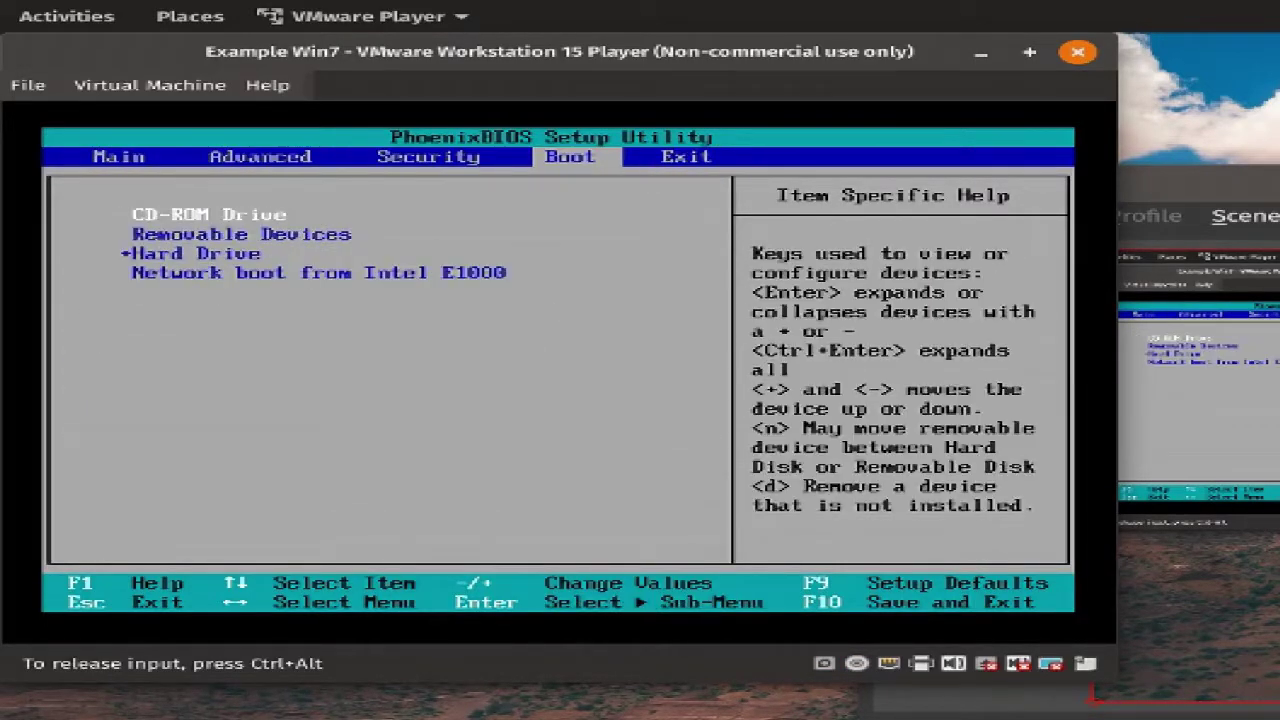
key("Down")
key("Down")
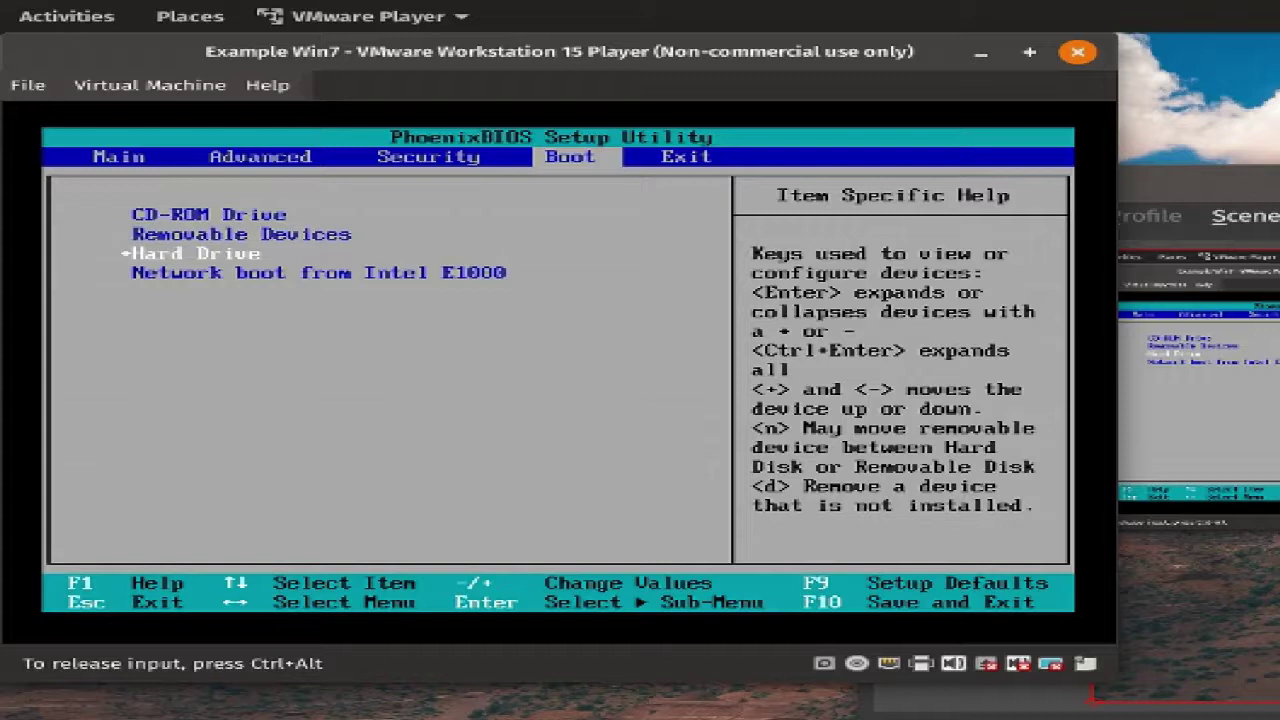
key("plus")
key("plus")
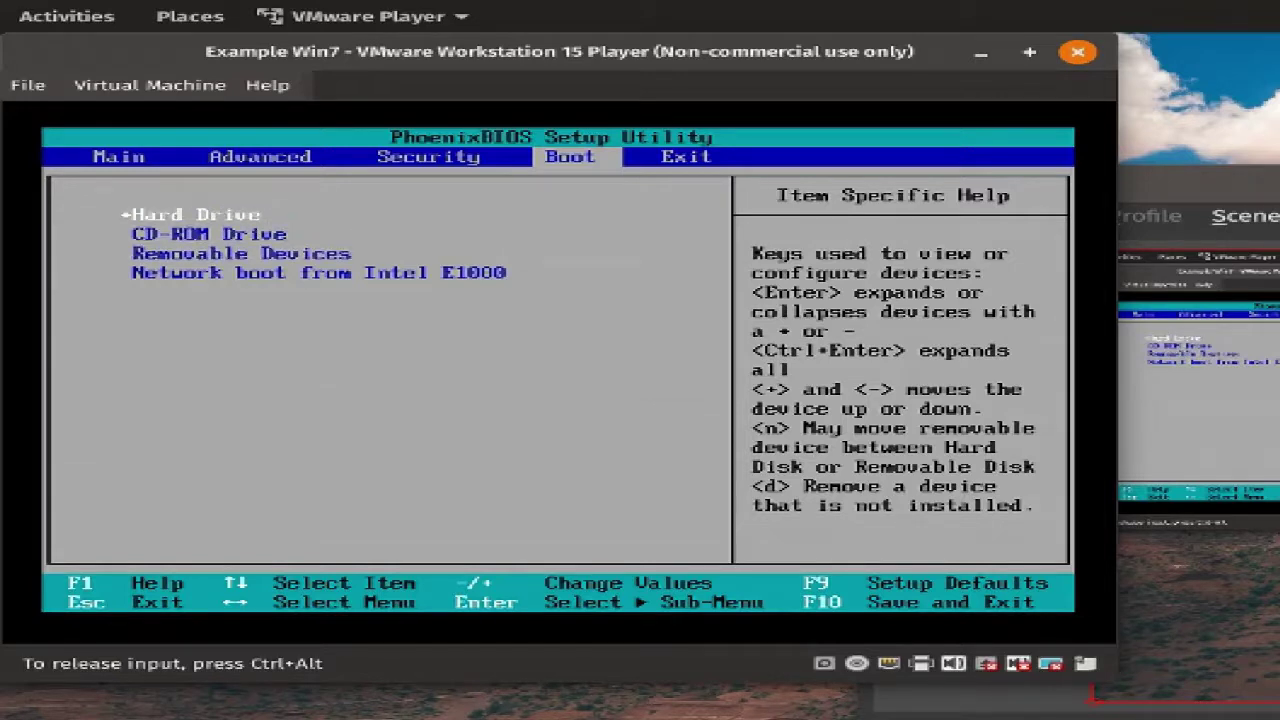
key("F10")
key("Return")
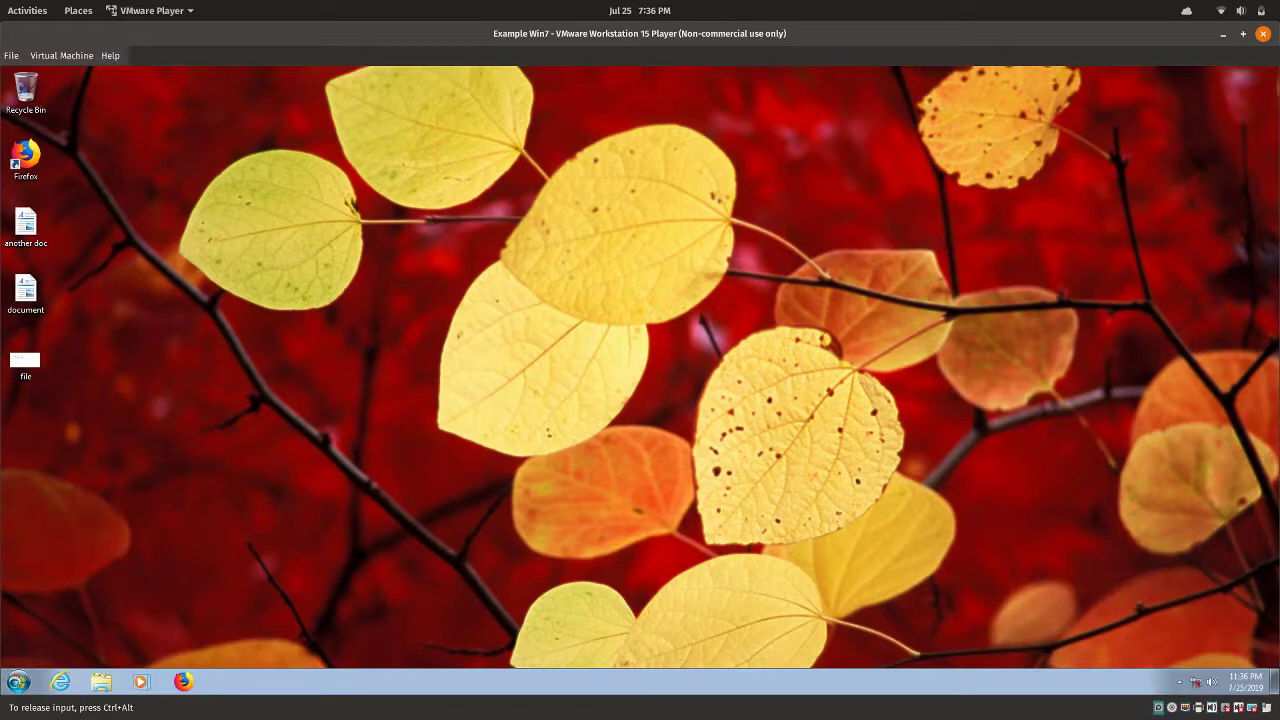
View drive C: in the Computer window from the Start menu, close it, and reopen Start
left_click(18, 681)
left_click(204, 508)
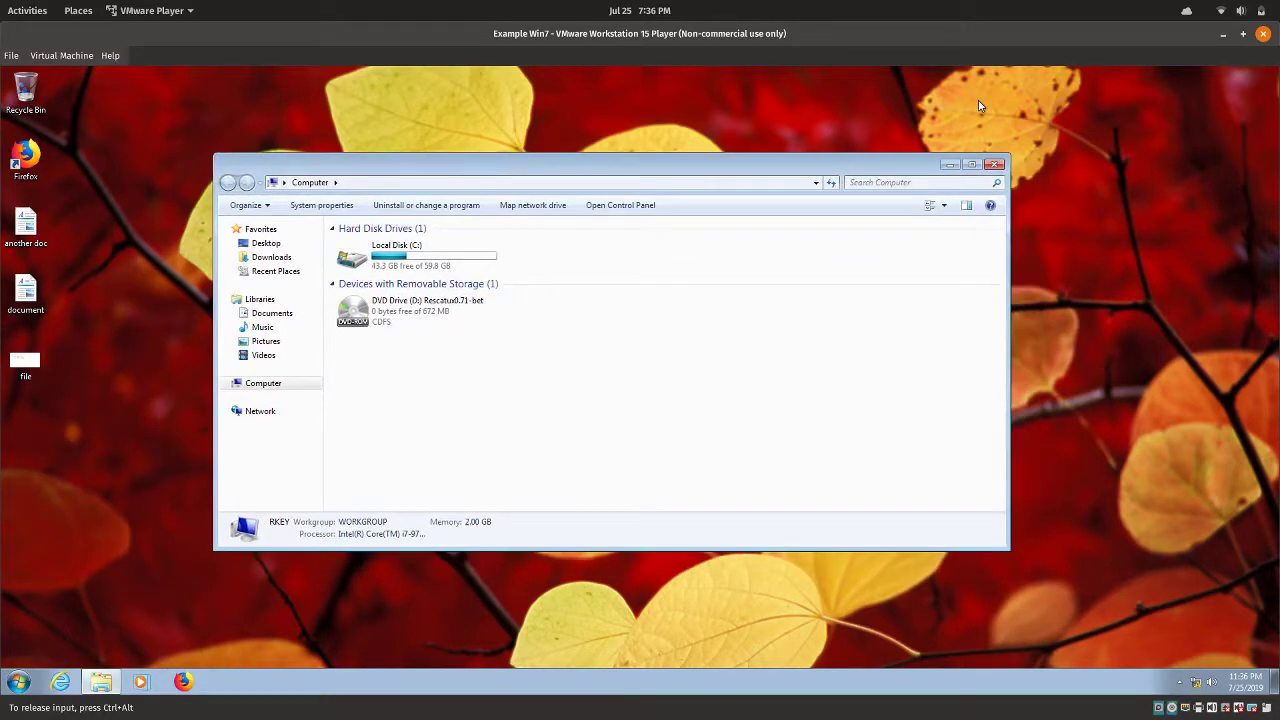
left_click(995, 164)
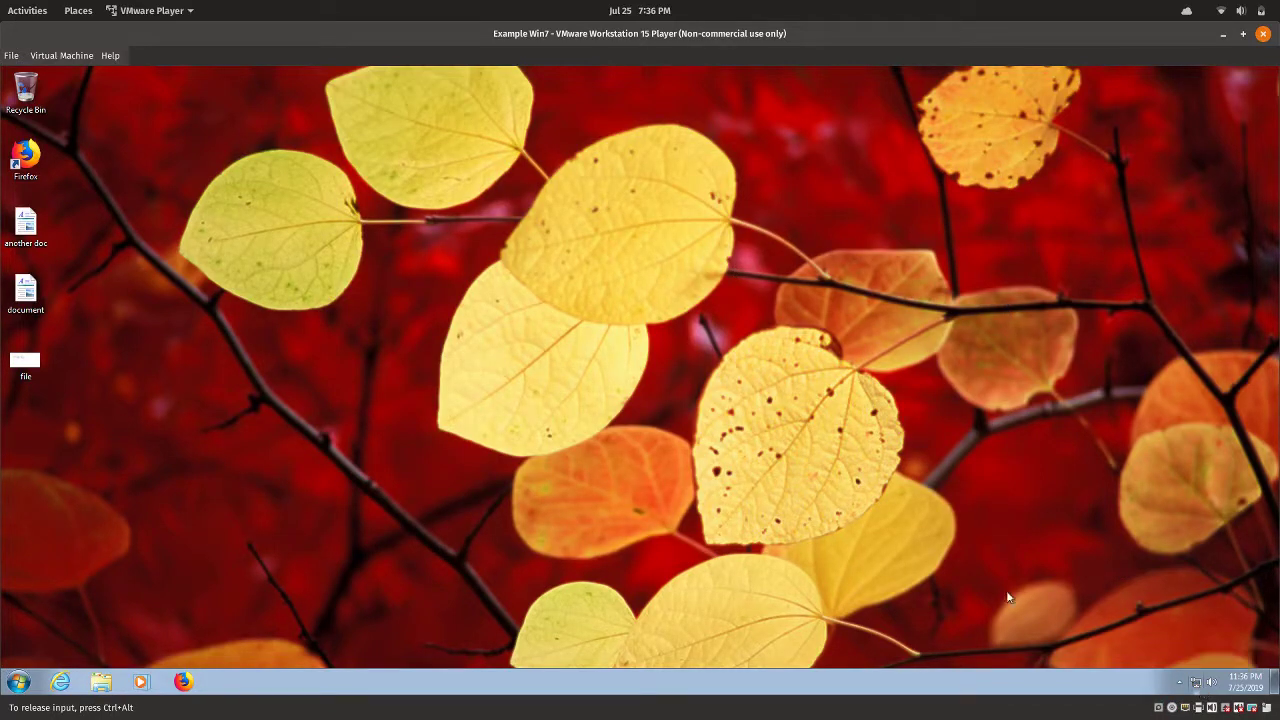
left_click(18, 681)
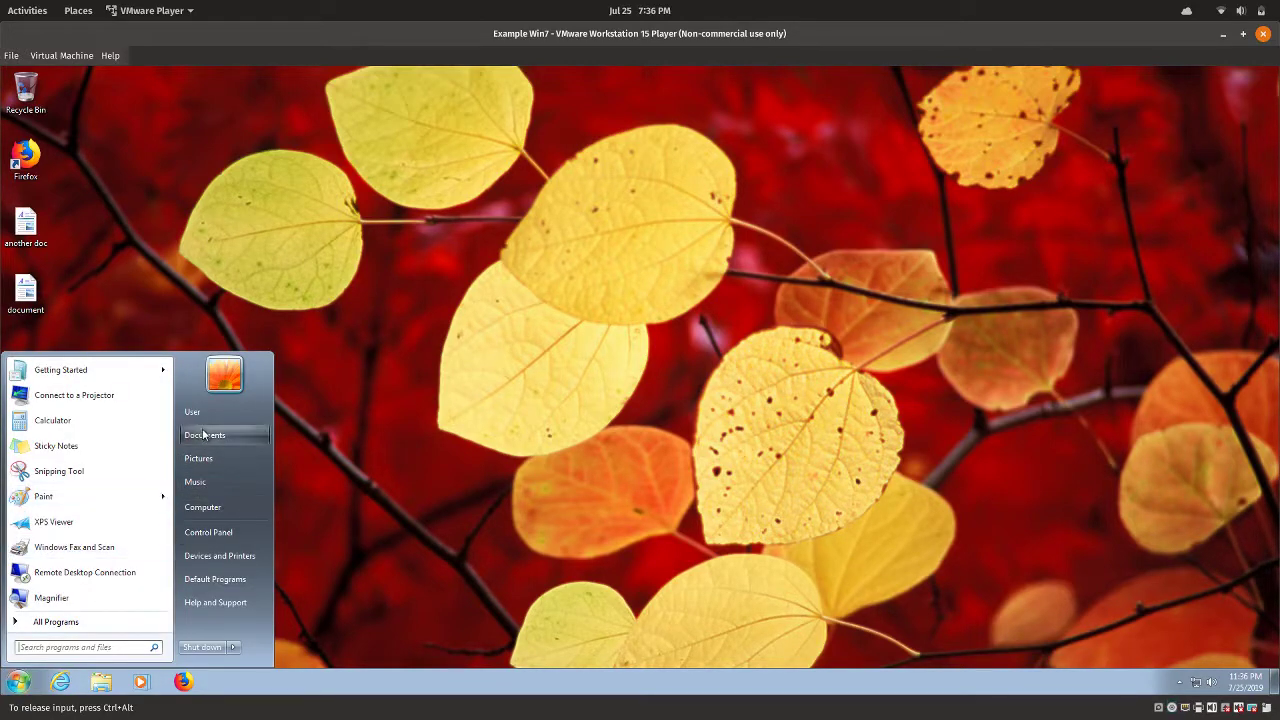
Go to Control Panel > User Accounts and Family Safety > User Accounts > Create a password for your account
left_click(226, 529)
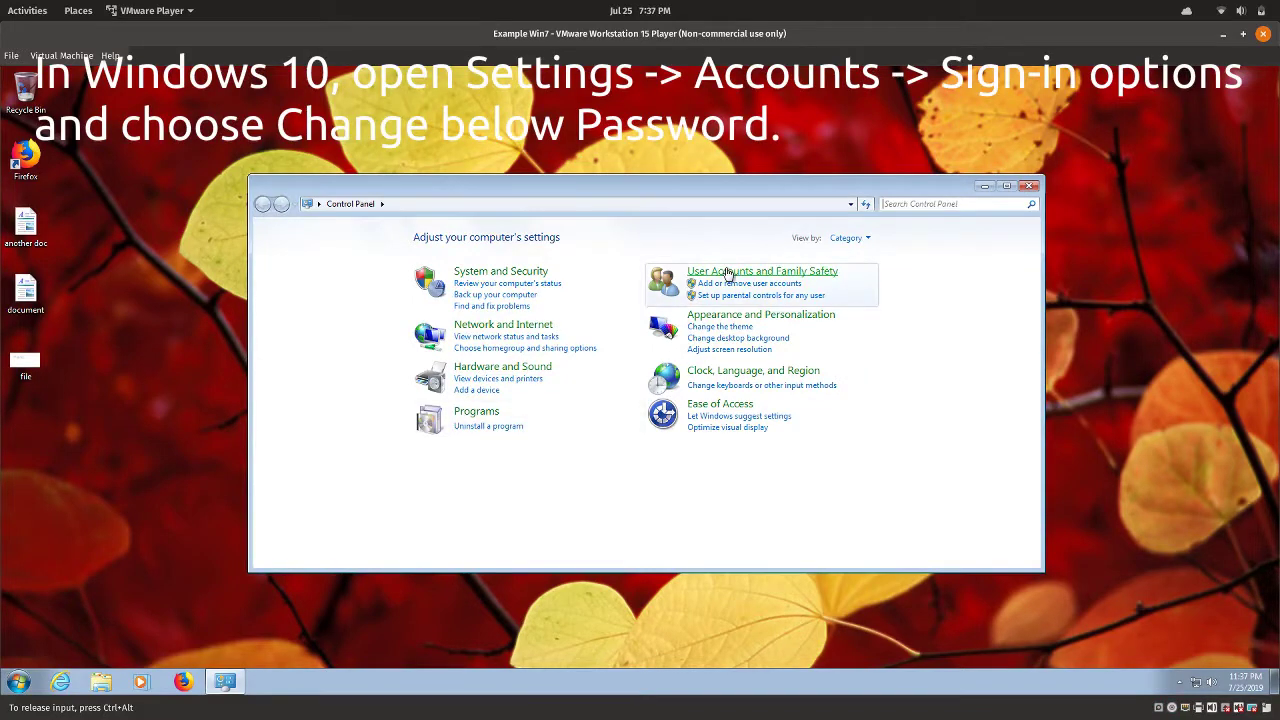
left_click(729, 272)
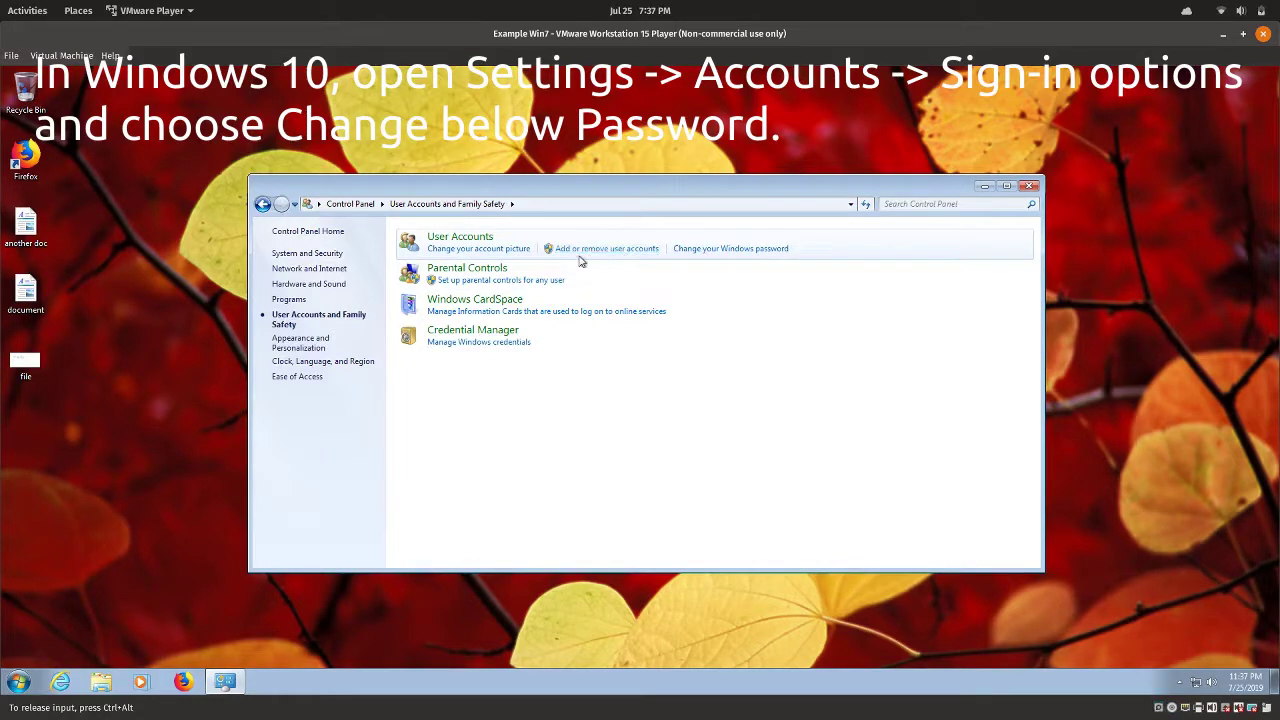
left_click(678, 252)
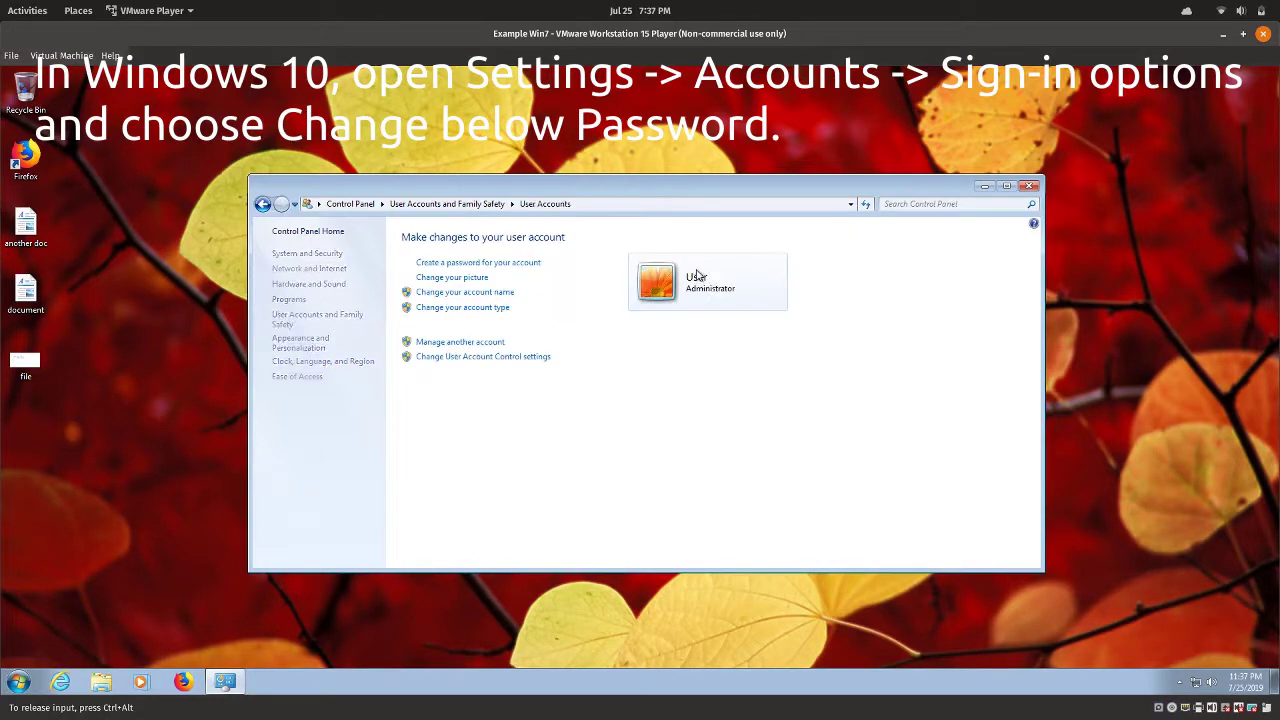
left_click(479, 263)
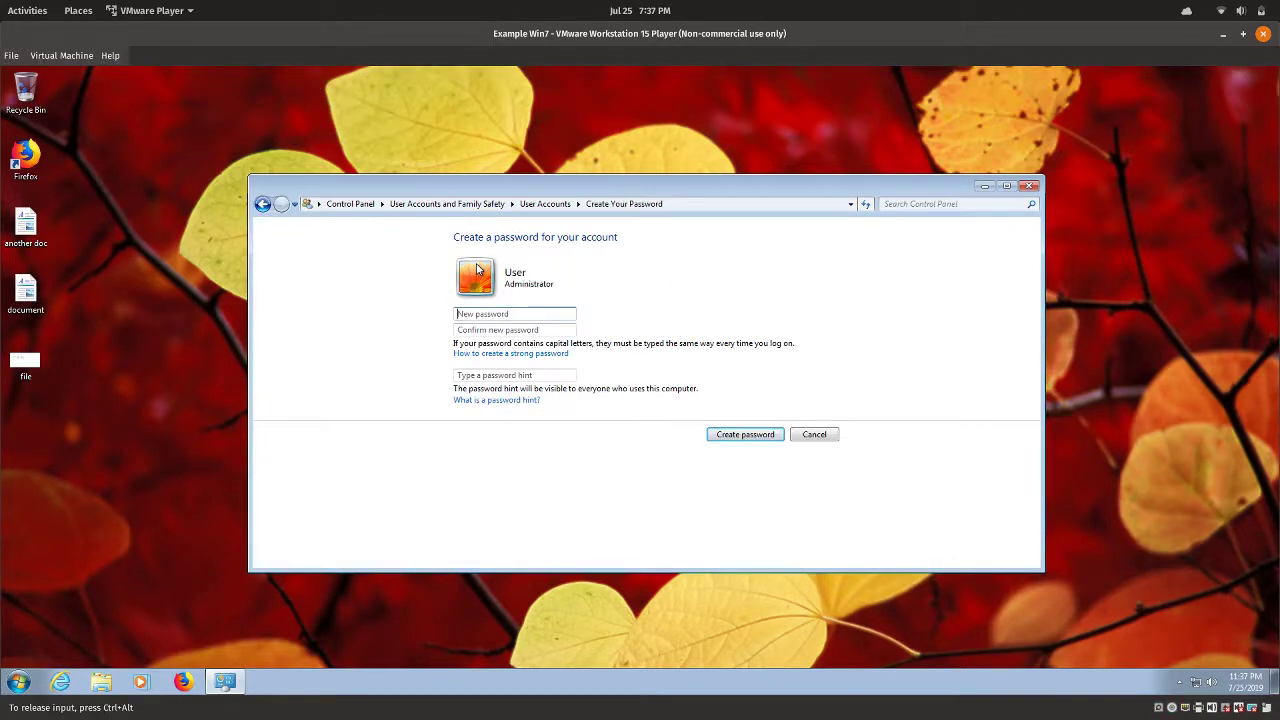
Enter and confirm the new account password, add a hint, and create the password
type("a")
key("Tab")
type("a")
key("Tab")
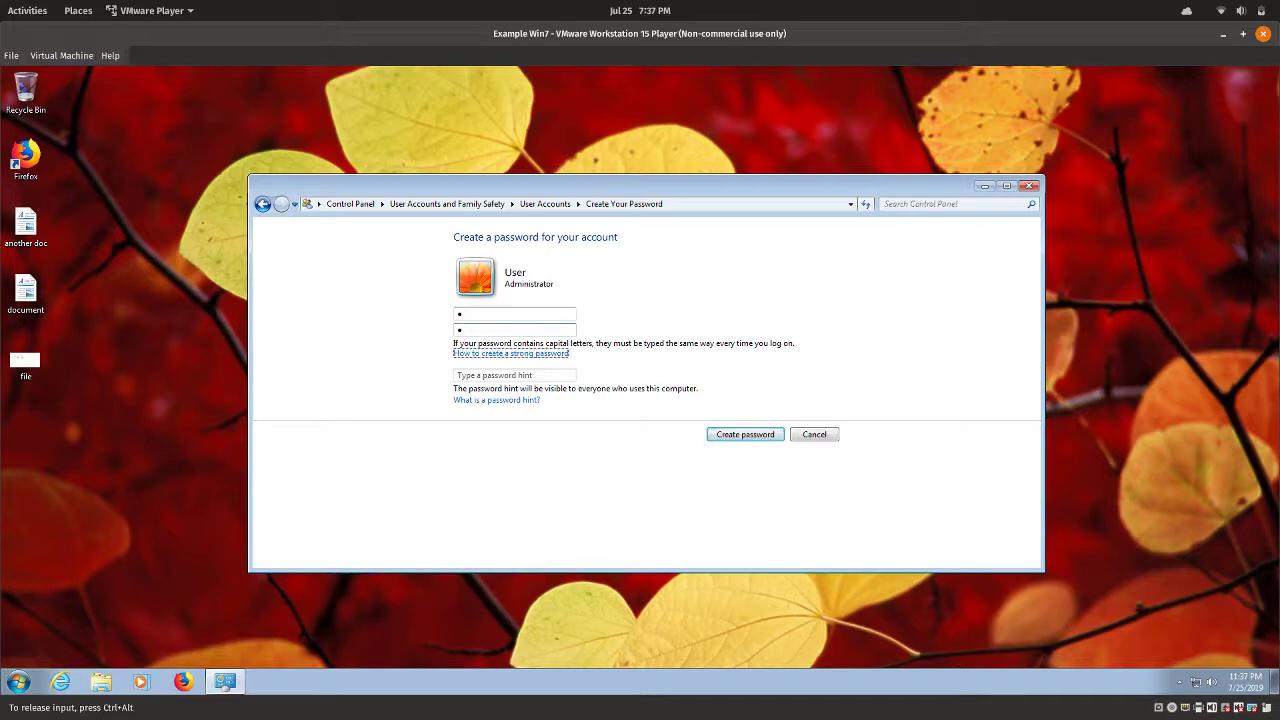
key("Tab")
type("a")
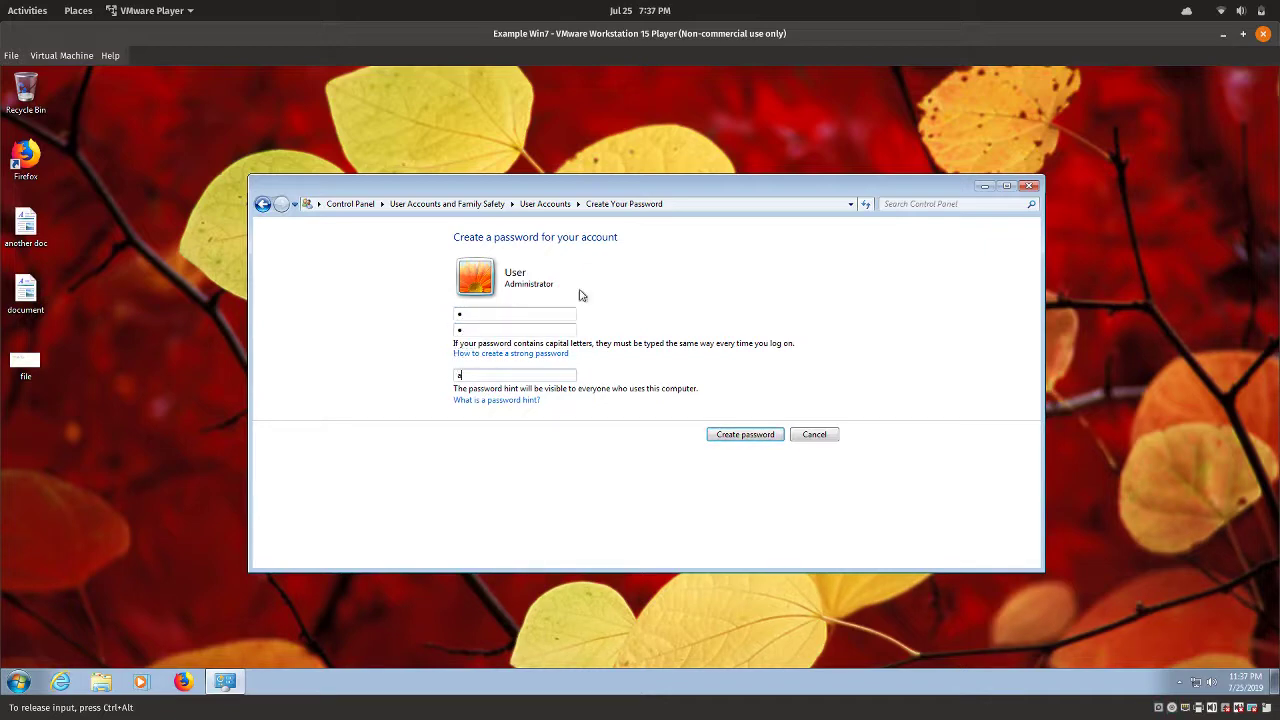
left_click(739, 437)
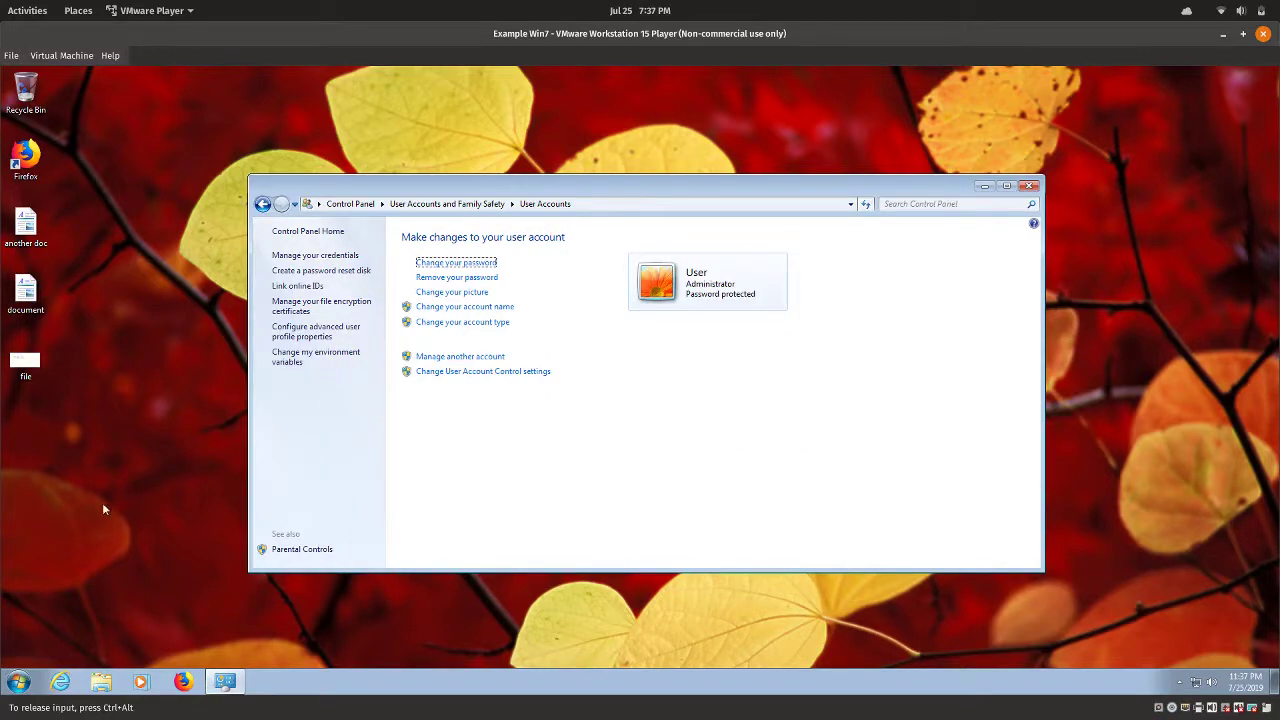
Log off from the Shut down options menu and sign back in with the new password
left_click(18, 680)
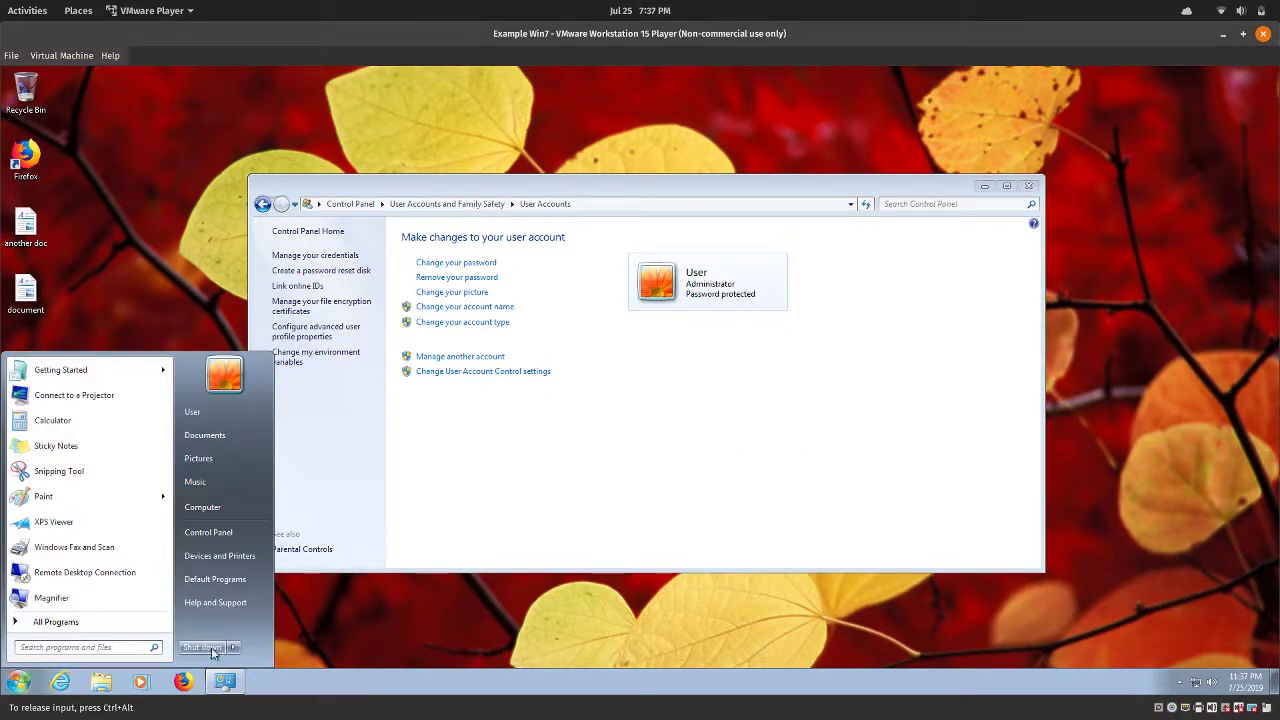
left_click(233, 648)
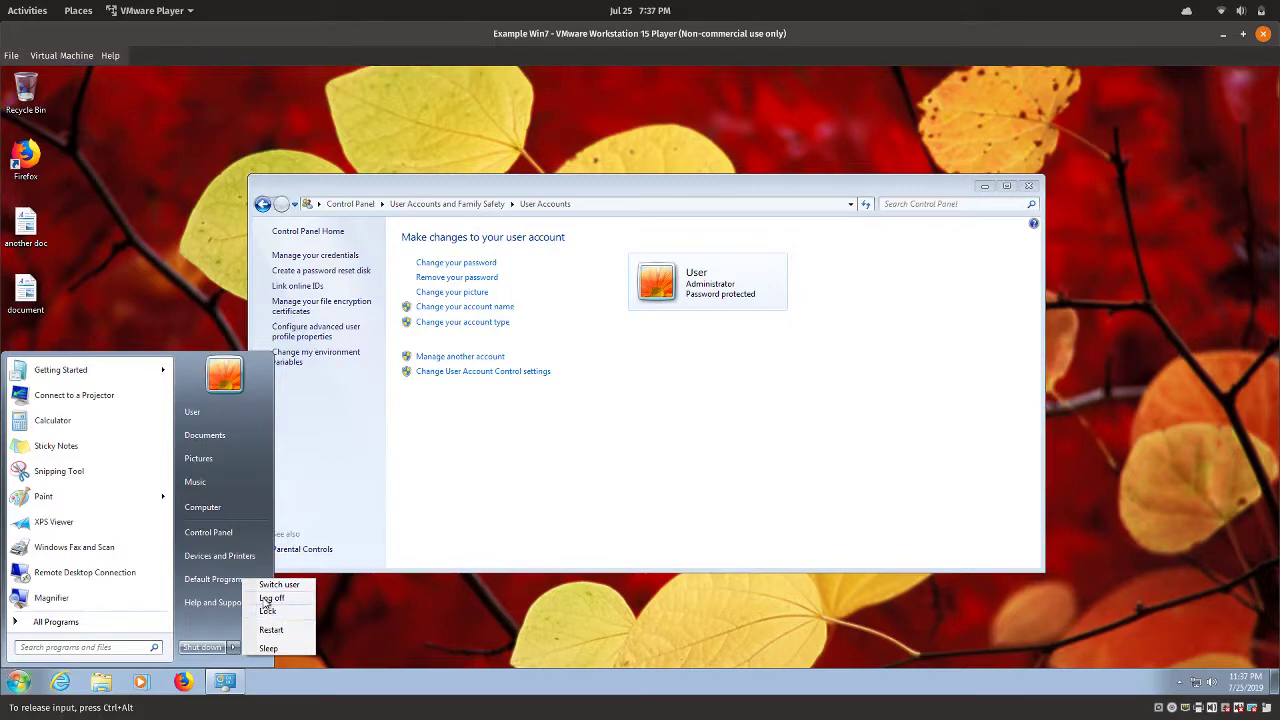
left_click(269, 598)
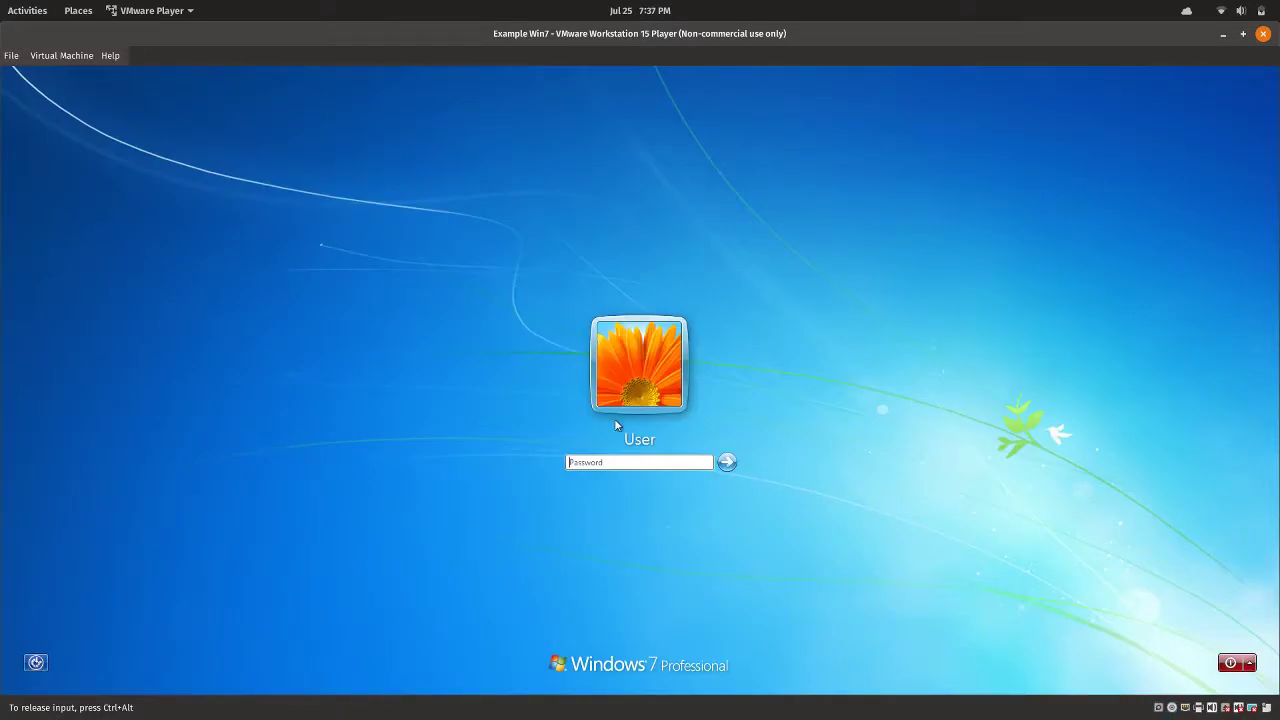
type("password")
key("Return")
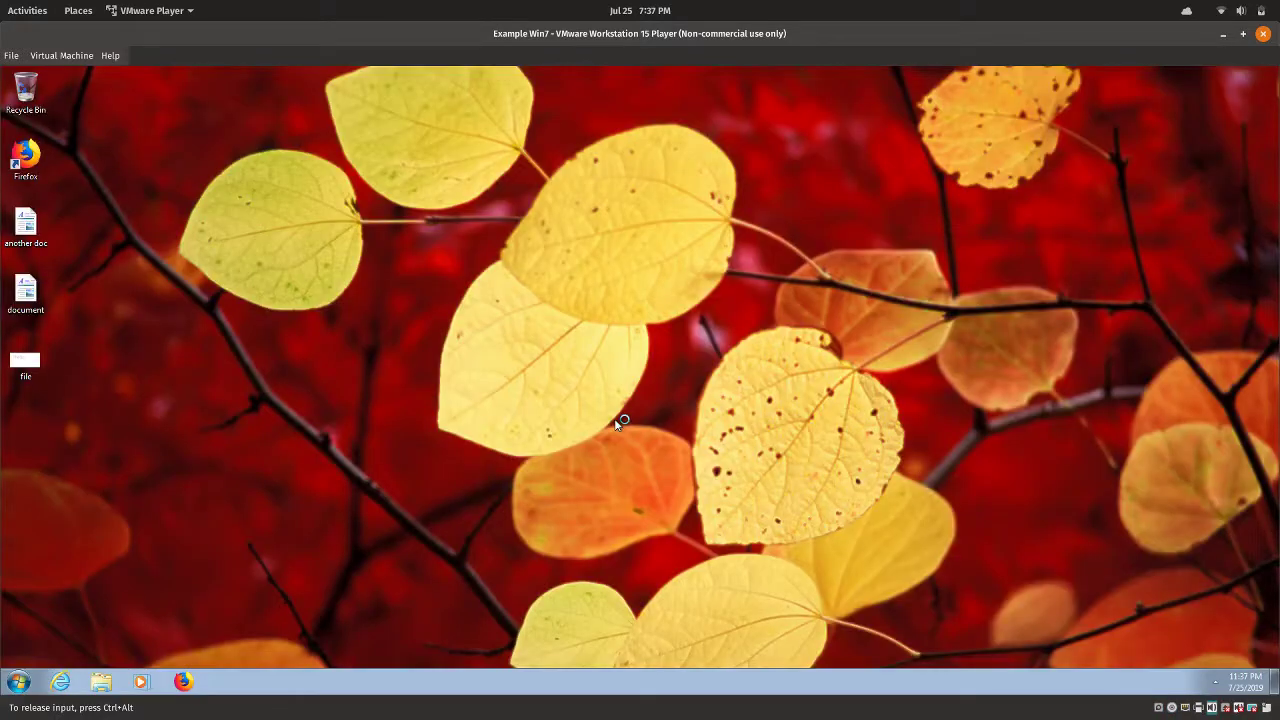